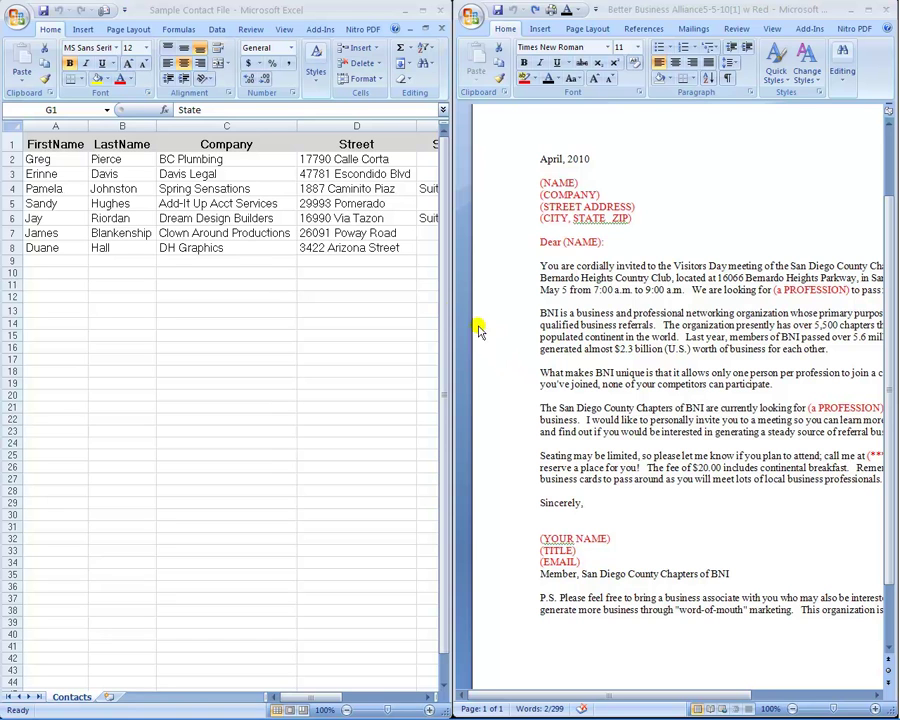
Step: Maximize the Excel contact list so all columns through Profession are visible
left_click(333, 12)
double_click(333, 12)
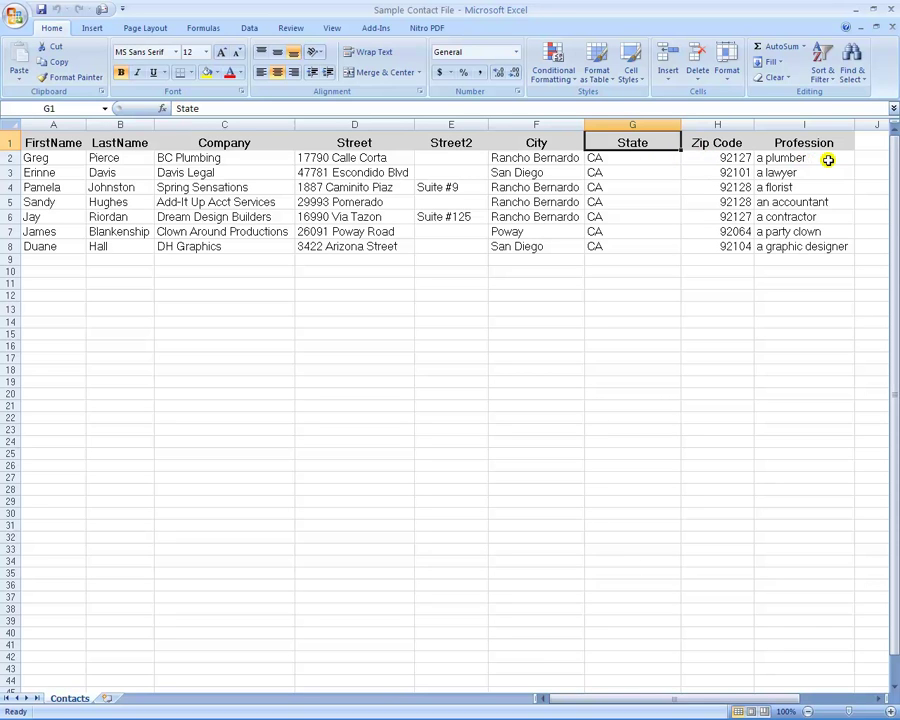
Step: Rename the State heading in cell G1 to Province
double_click(657, 142)
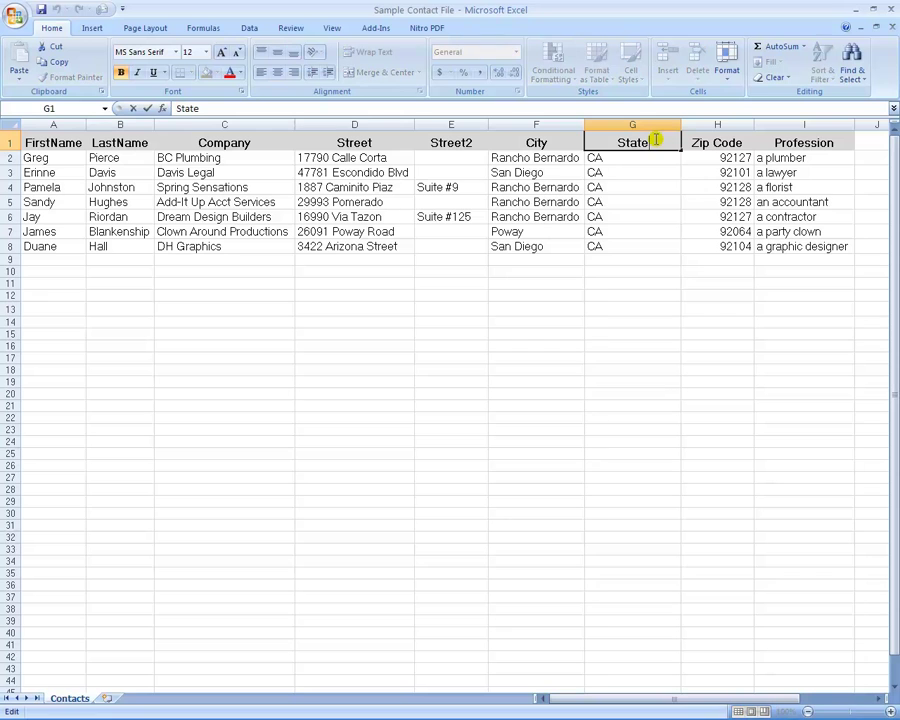
key("BackSpace")
key("BackSpace")
key("BackSpace")
key("BackSpace")
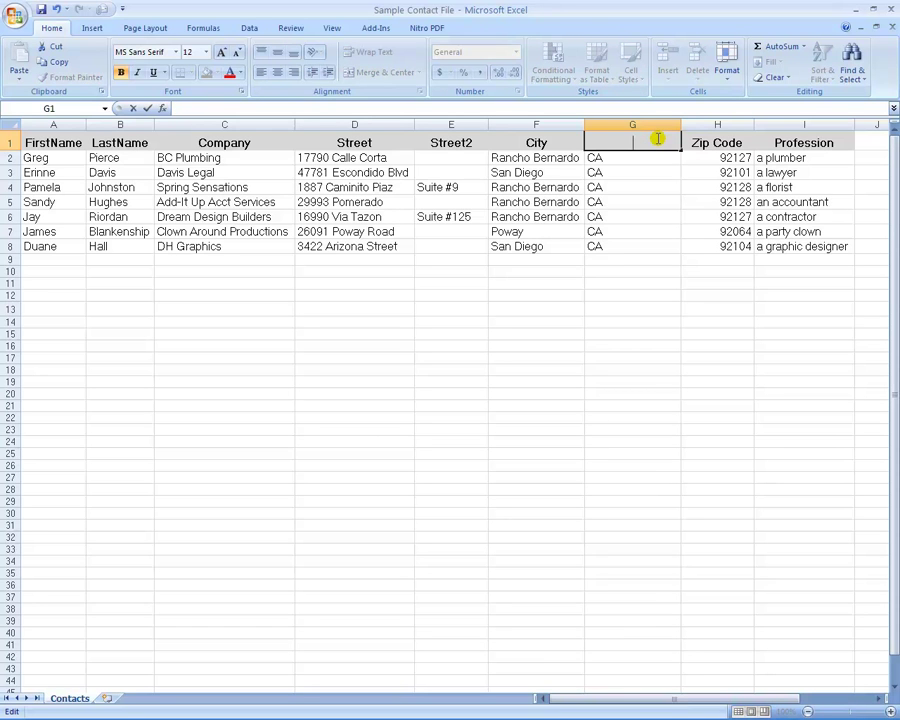
type("Province")
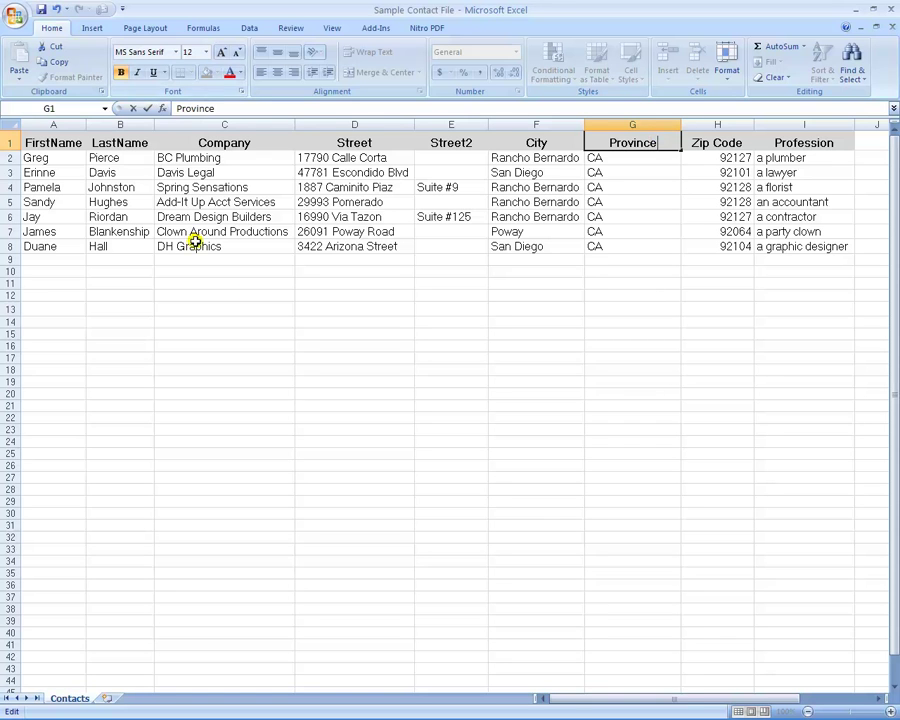
Step: Save the contact file as an Excel Workbook on the Desktop
left_click(15, 17)
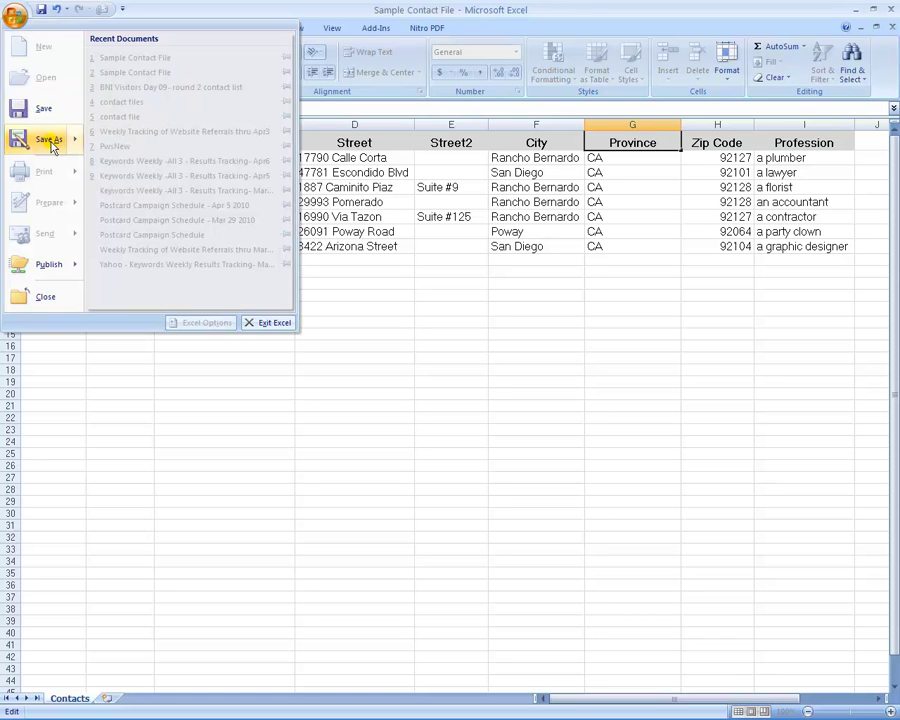
mouse_move(50, 143)
left_click(138, 63)
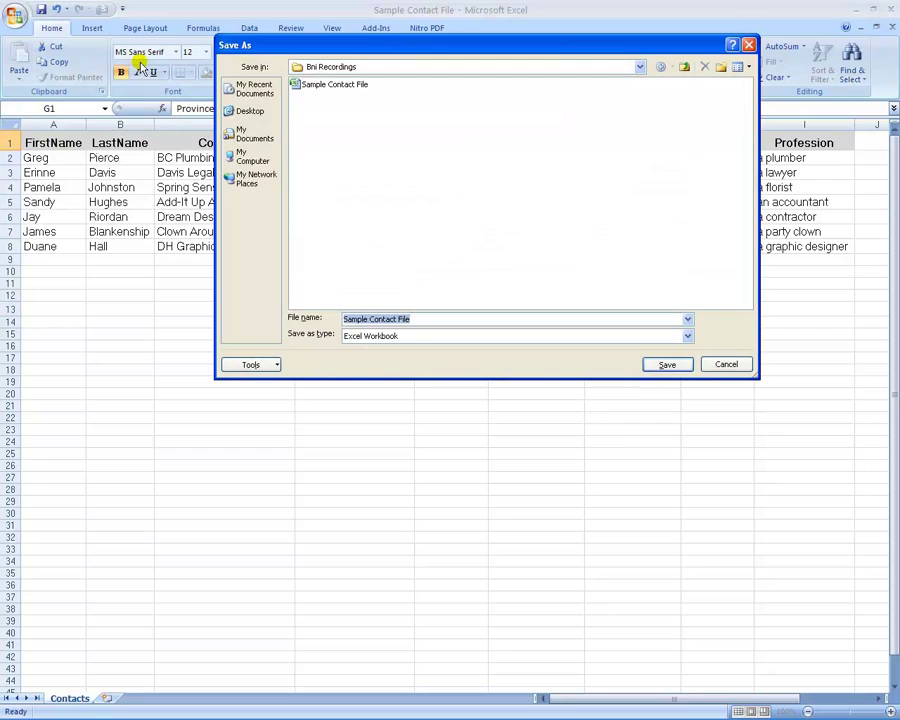
left_click(250, 111)
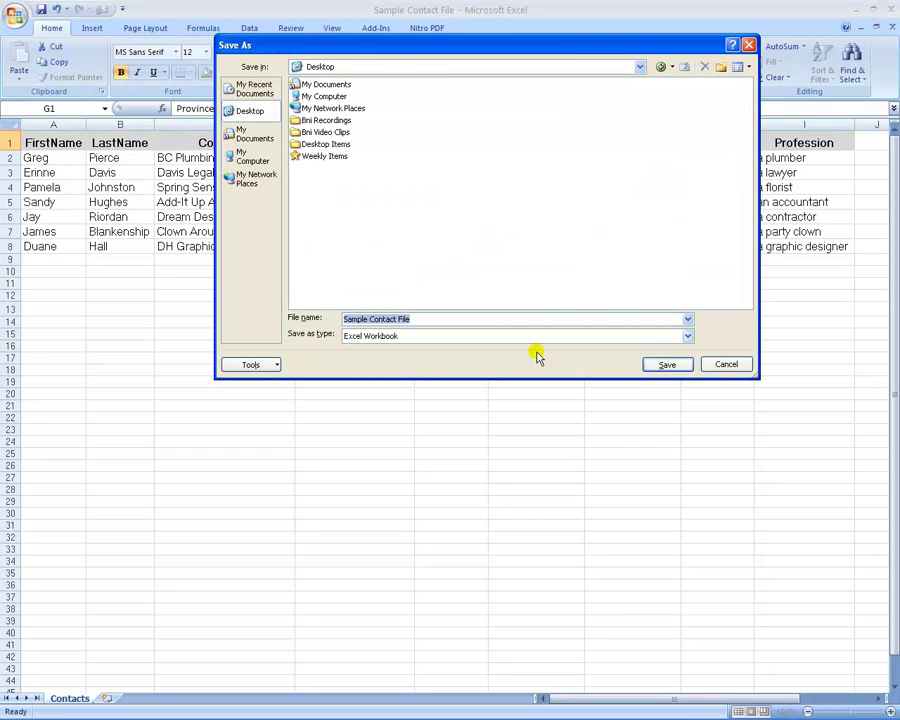
left_click(665, 366)
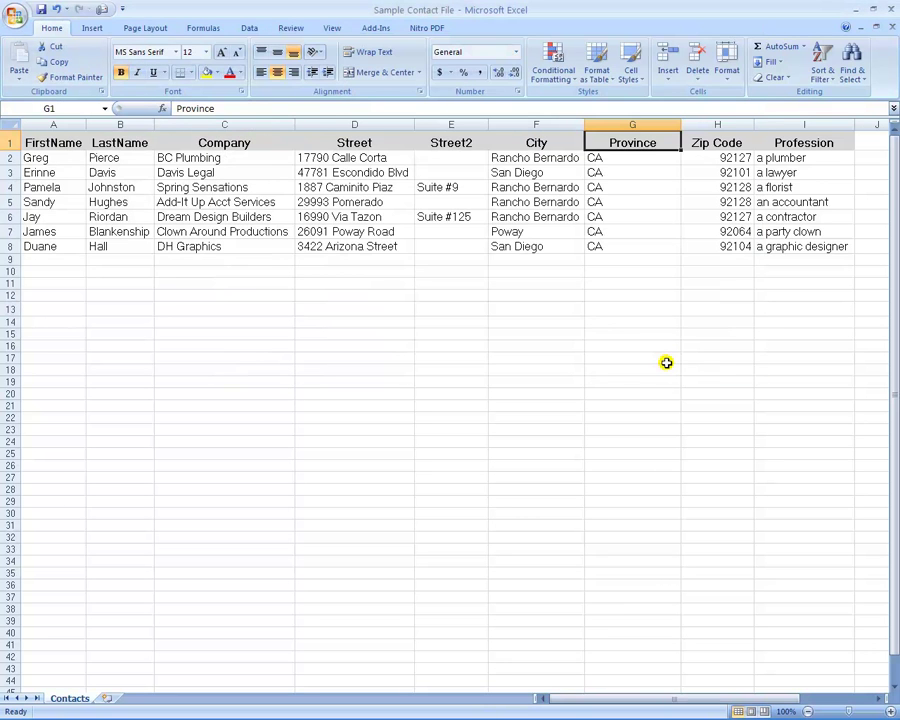
Step: Maximize the Word letter and replace (YOUR NAME) with the sender's full name
double_click(638, 14)
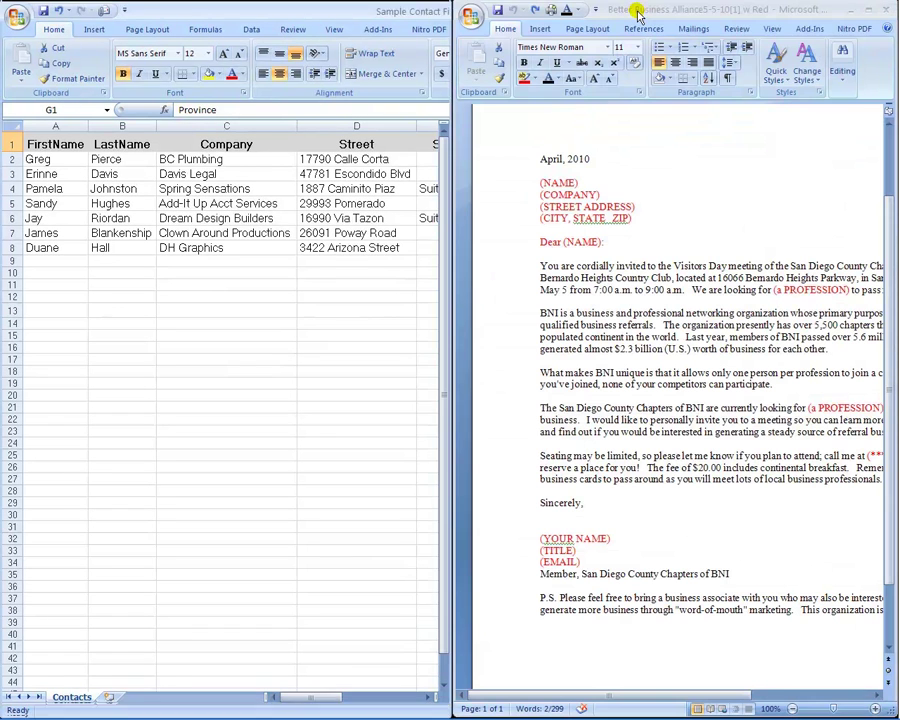
double_click(638, 12)
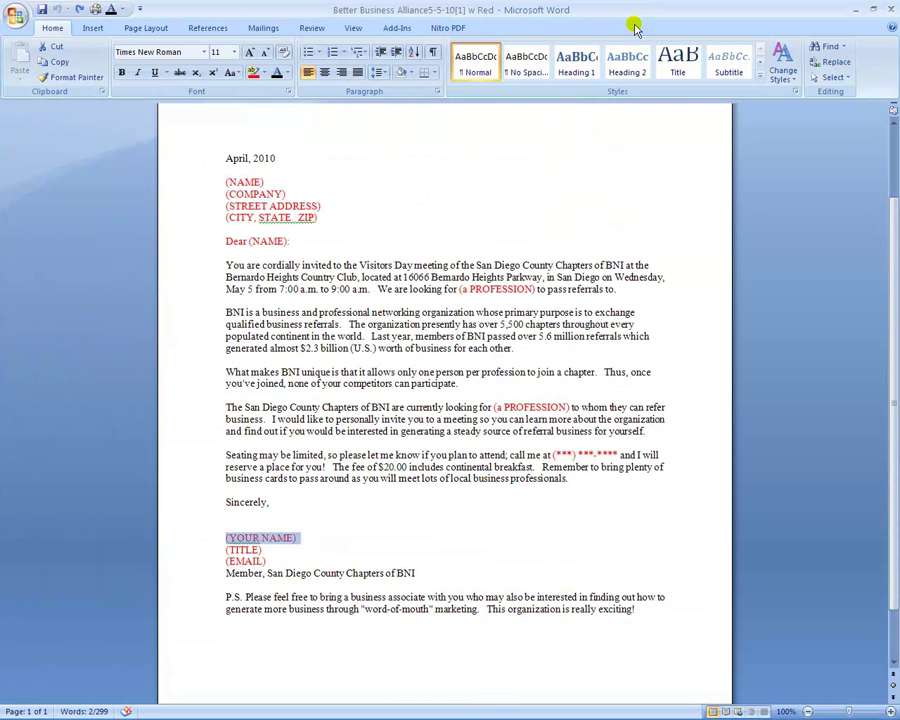
left_click(296, 540)
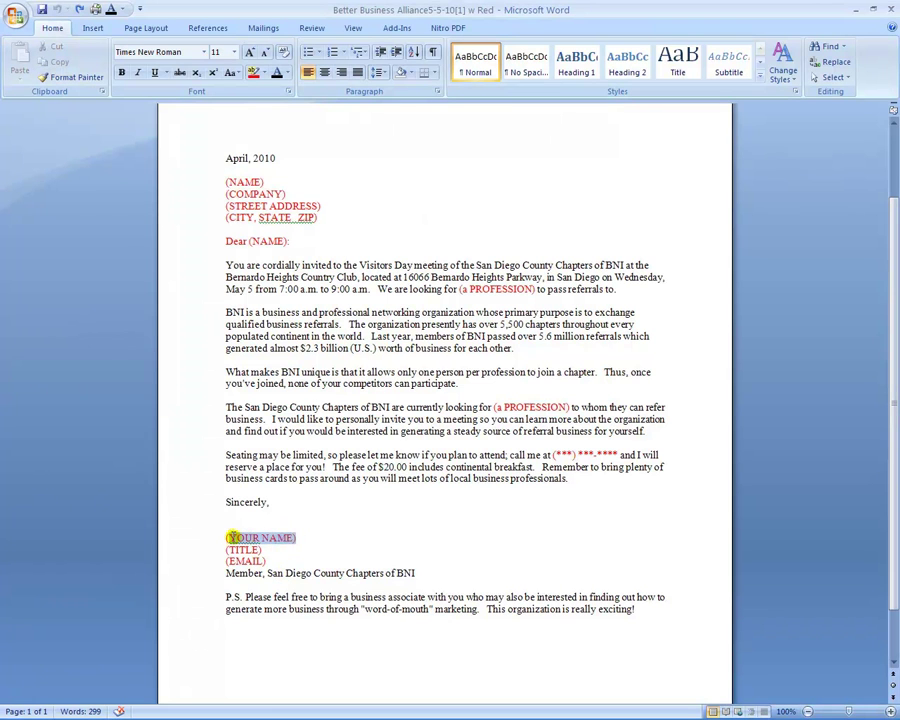
key("Delete")
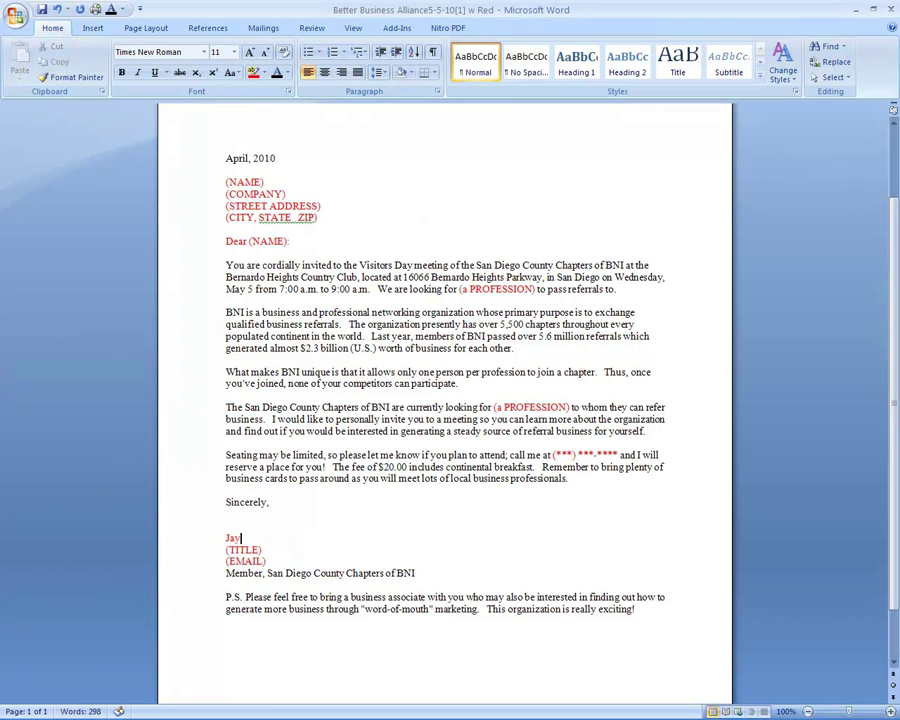
Step: Replace (TITLE) with President and (EMAIL) with the sender's e-mail address
left_click_drag(261, 549, 226, 550)
type("Pre")
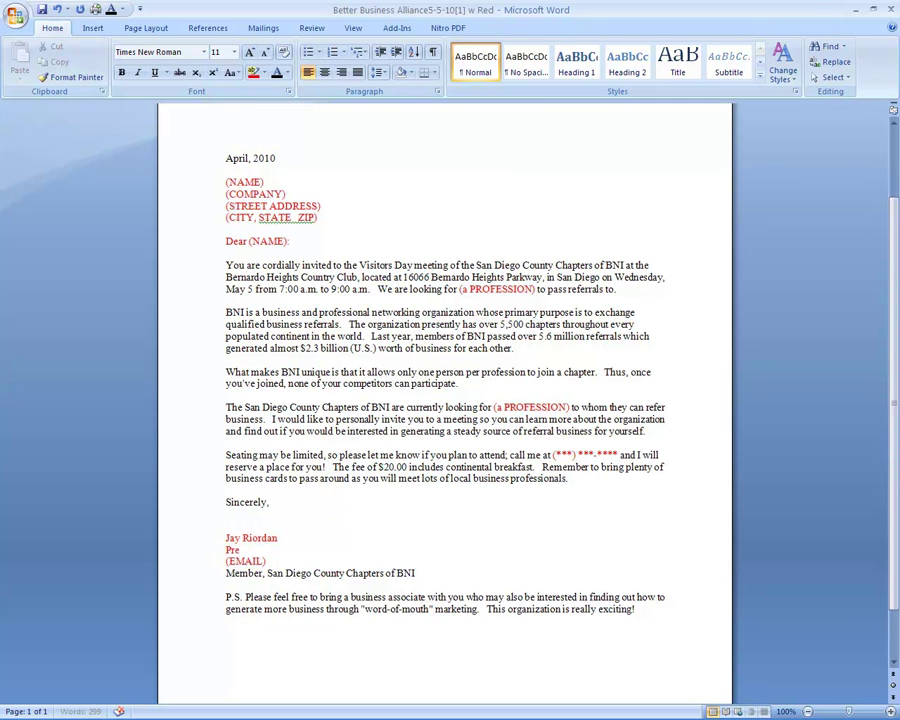
type("sident")
left_click_drag(268, 562, 227, 562)
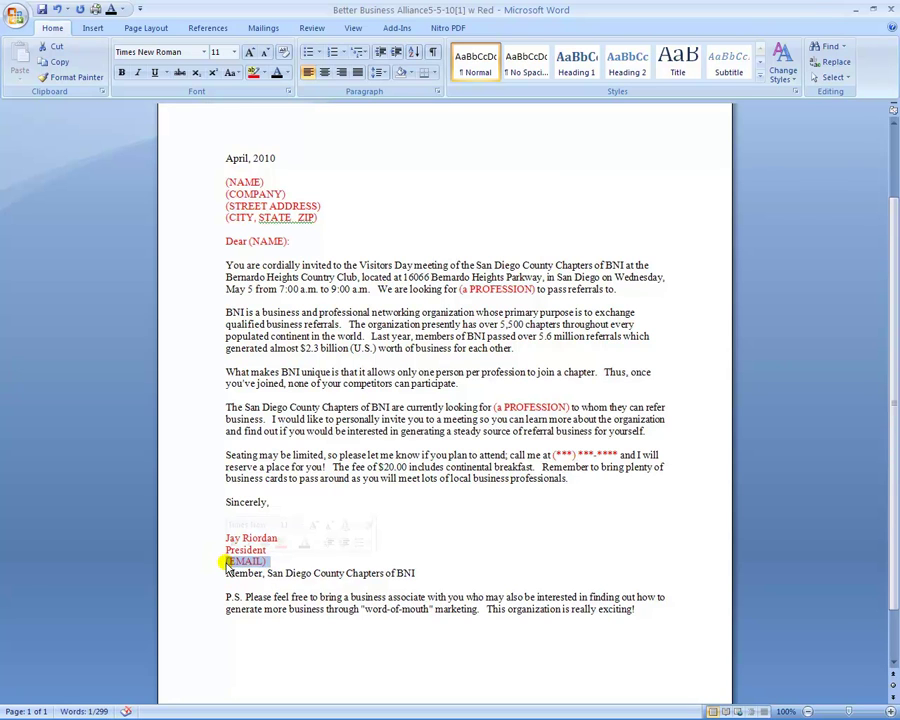
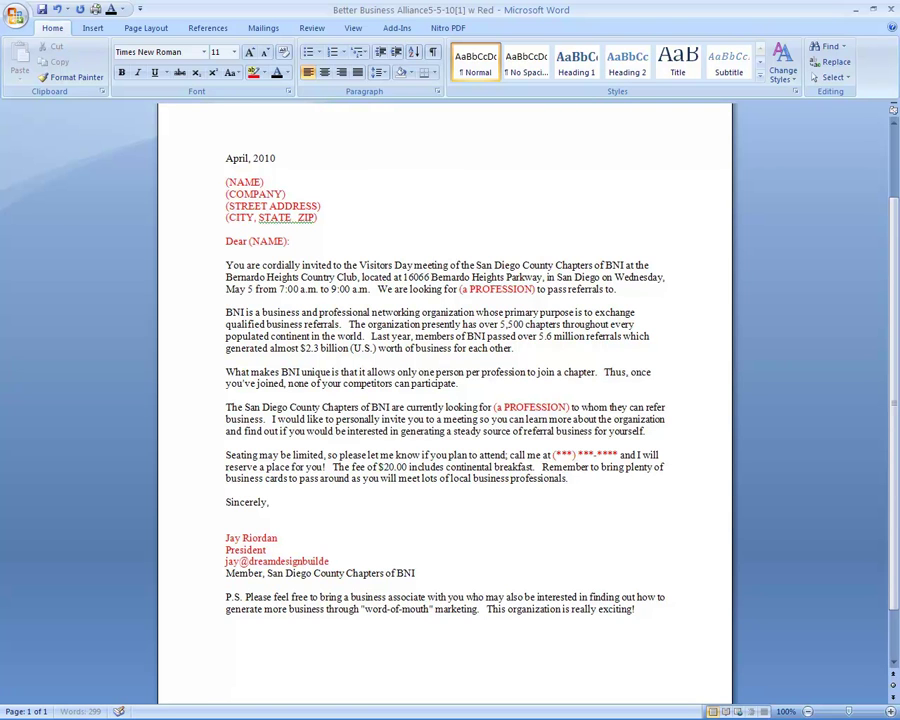
Step: Replace the asterisk phone placeholders with the sender's area code and phone number
left_click(566, 455)
key("BackSpace")
key("BackSpace")
key("BackSpace")
double_click(617, 455)
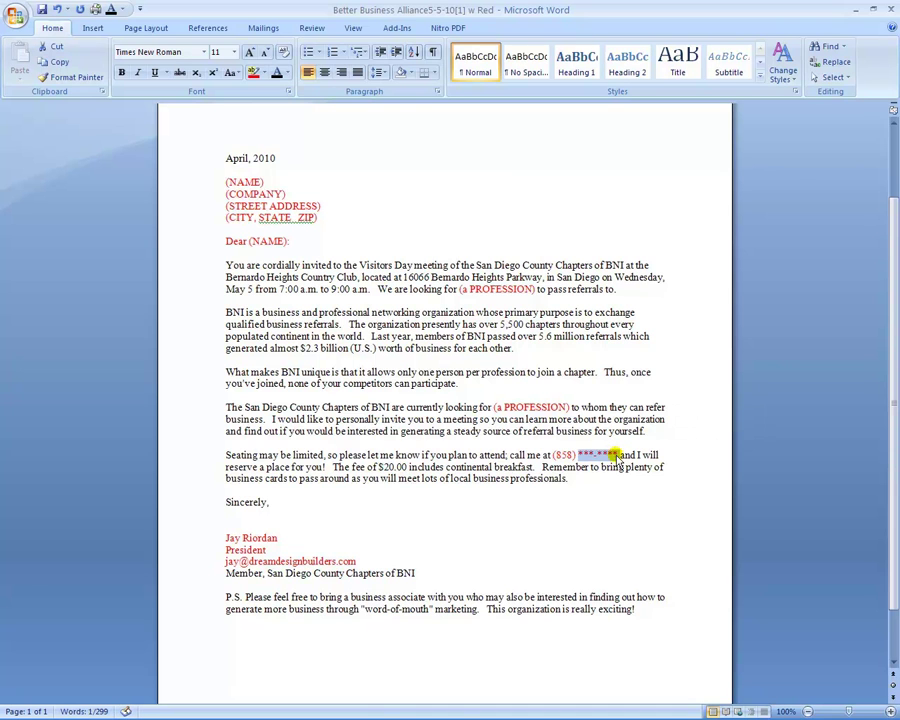
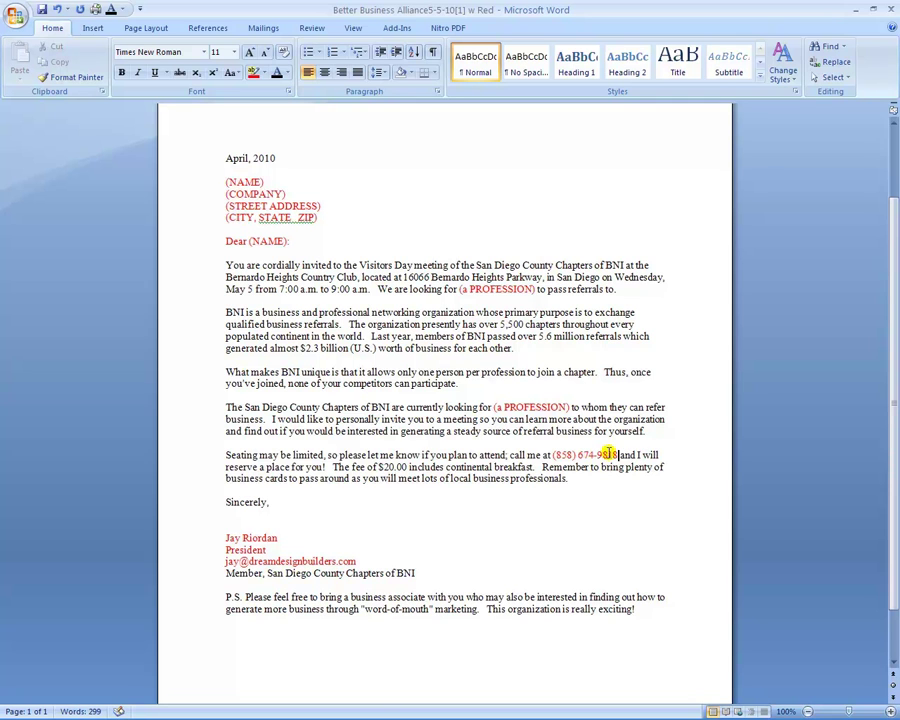
Step: Change the text from the seating paragraph through the e-mail line to Automatic (black)
left_click(375, 565)
left_click_drag(375, 565, 184, 452)
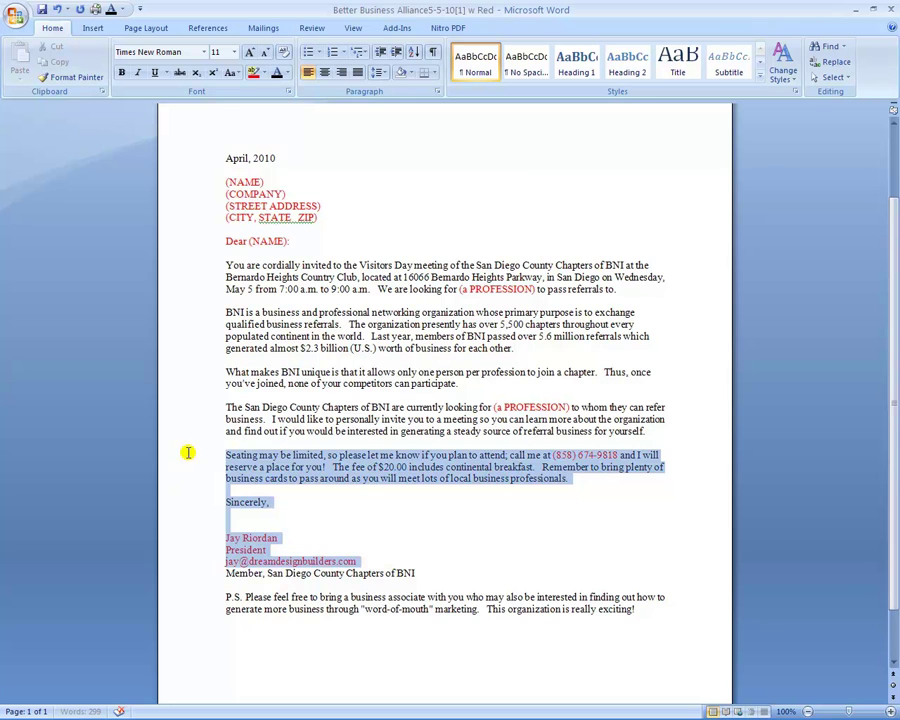
left_click(286, 73)
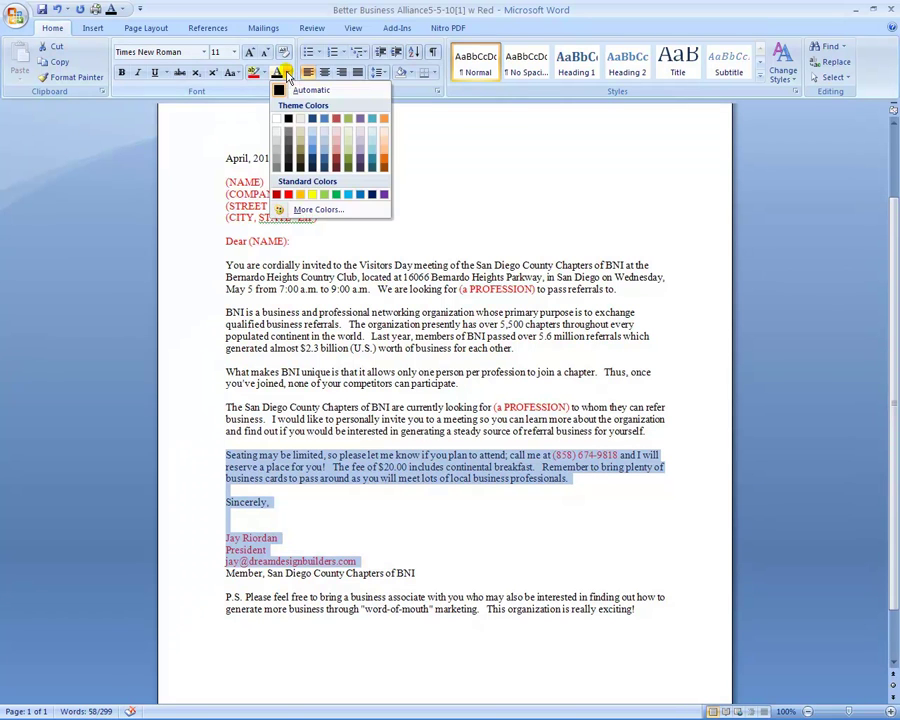
left_click(319, 93)
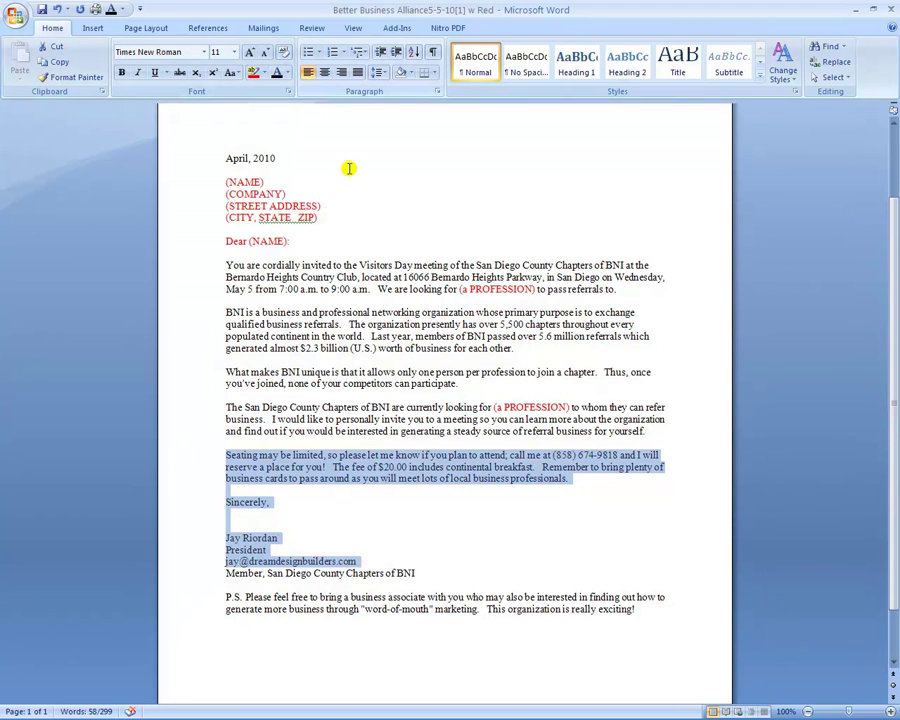
left_click(341, 419)
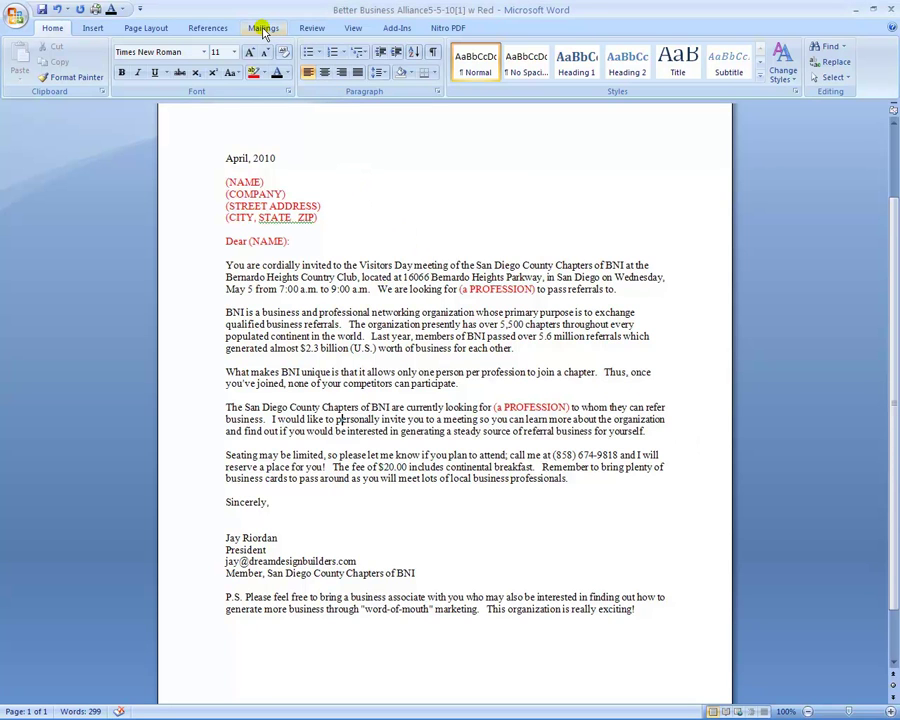
Step: Start a Letters mail merge and bring up the Select Recipients options
left_click(262, 28)
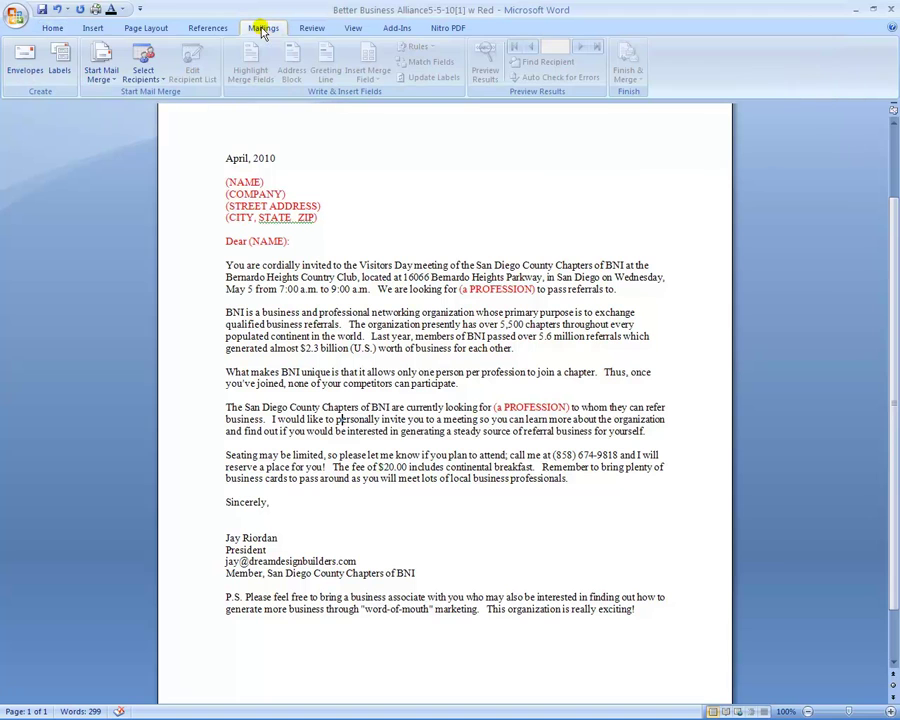
left_click(101, 68)
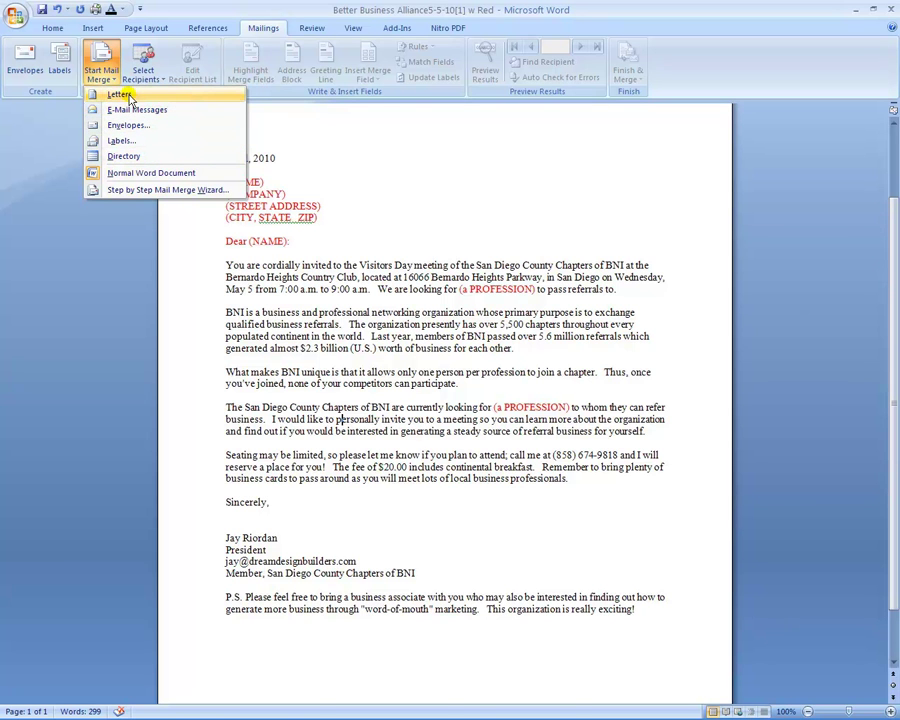
left_click(127, 95)
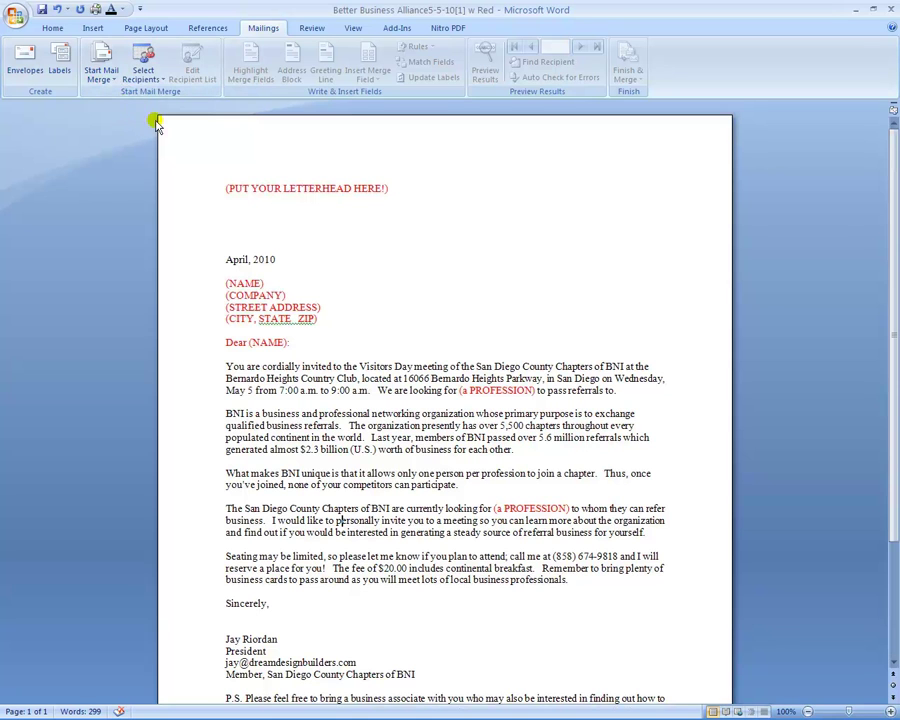
left_click(143, 67)
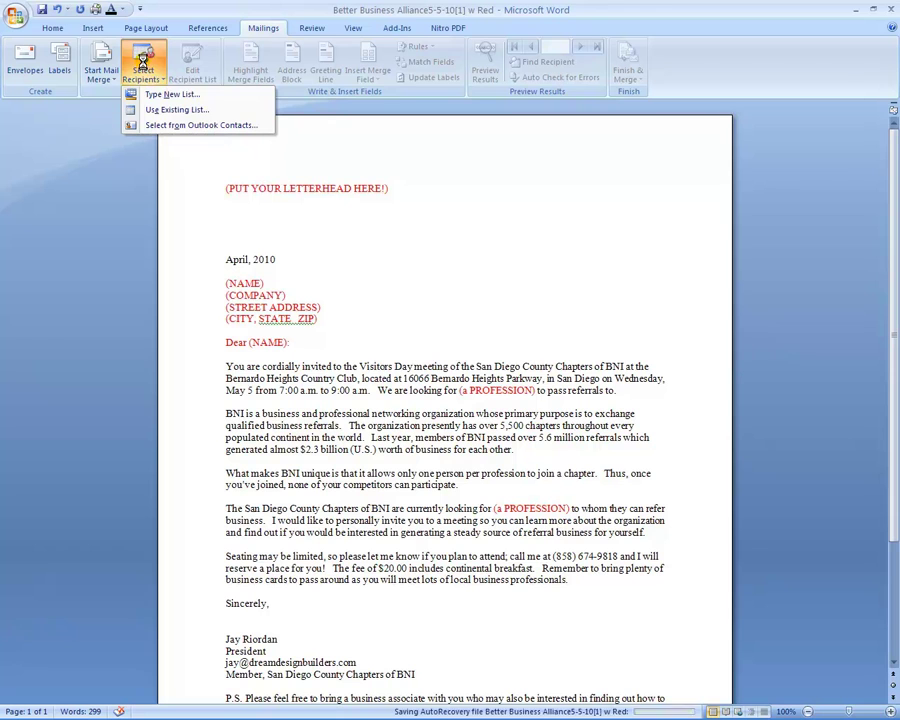
Step: Use the Contacts table in the Desktop's Sample Contact File as the recipient list
left_click(177, 110)
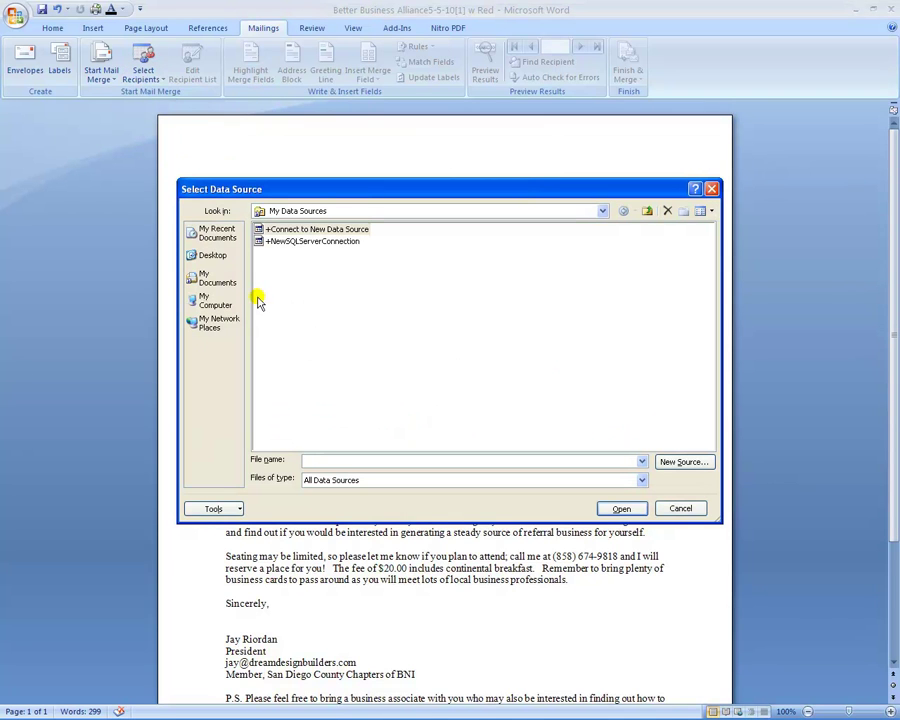
left_click(212, 257)
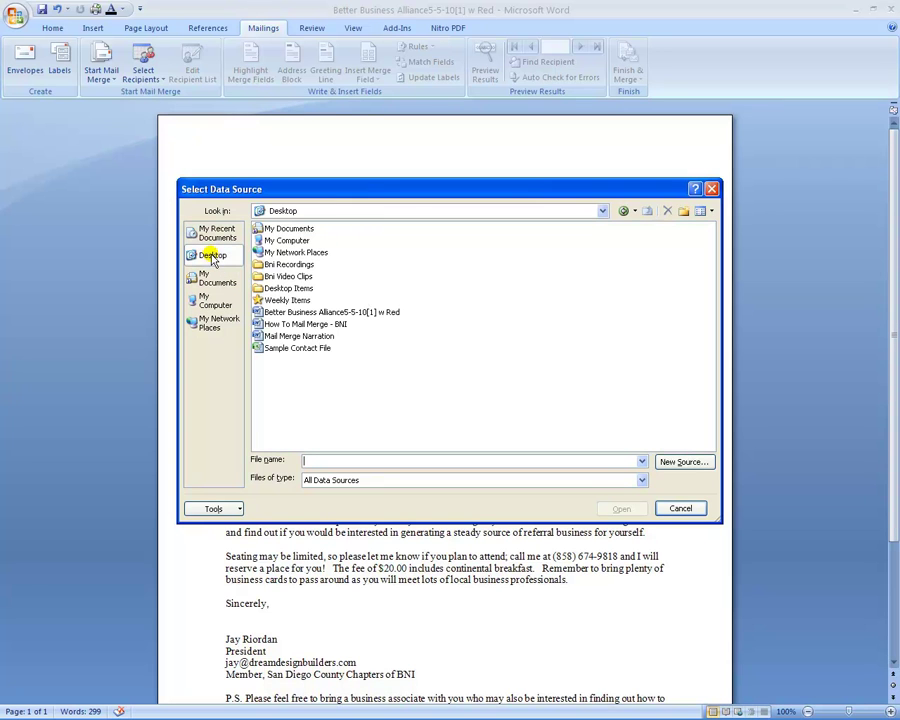
left_click(288, 350)
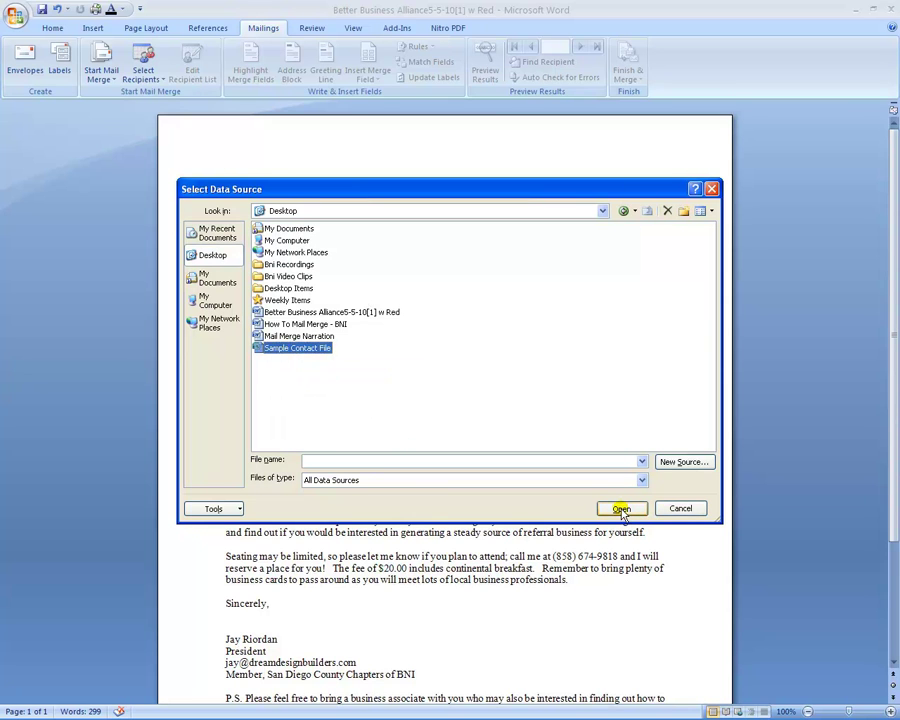
left_click(621, 509)
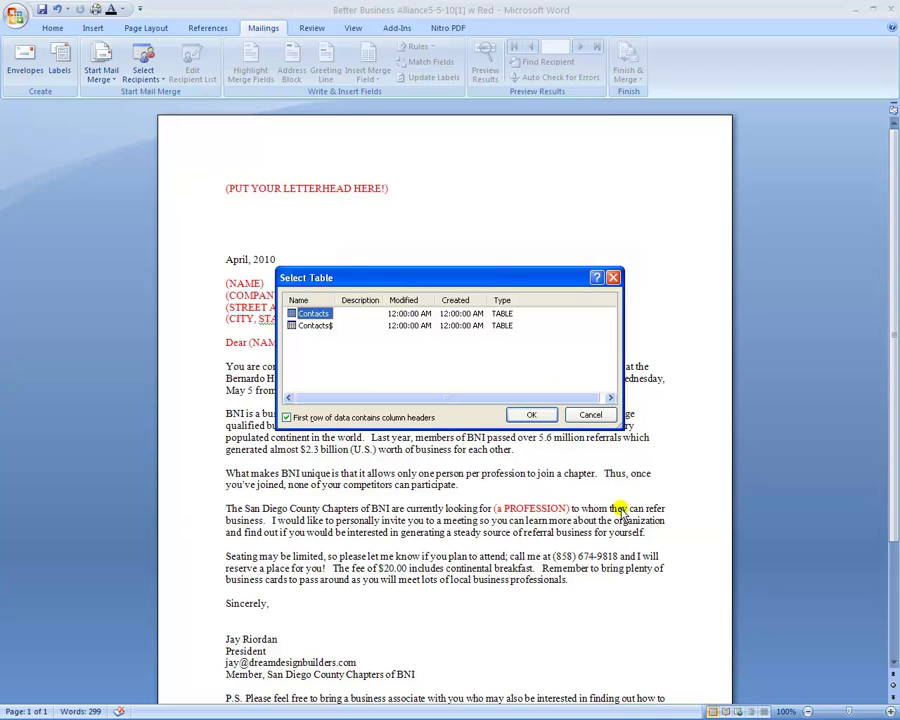
left_click(532, 416)
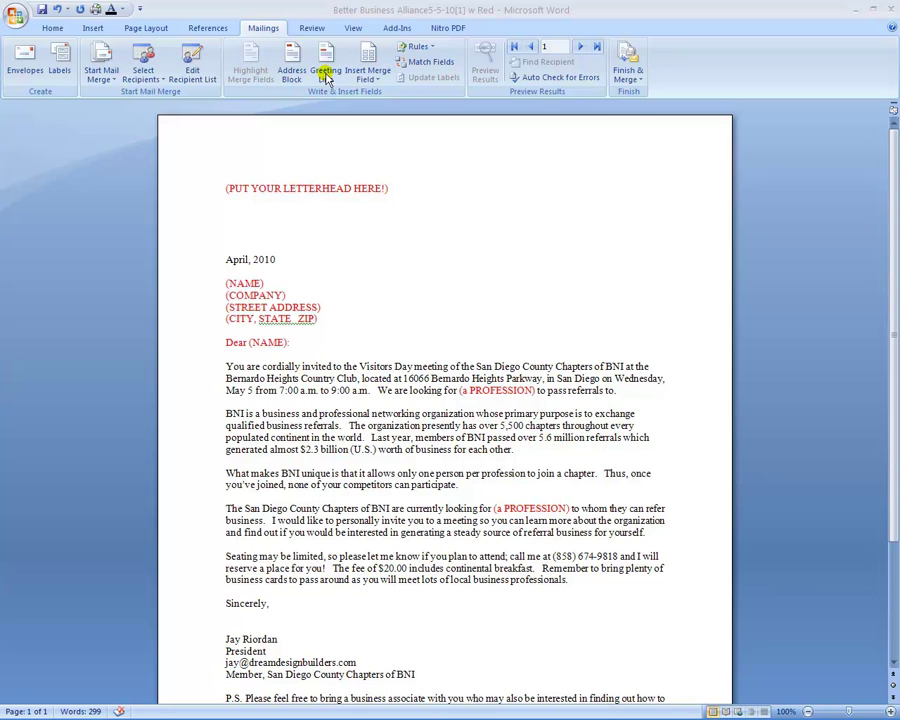
Step: Delete the four red address placeholder lines, leaving a blank line after the date
left_click(378, 83)
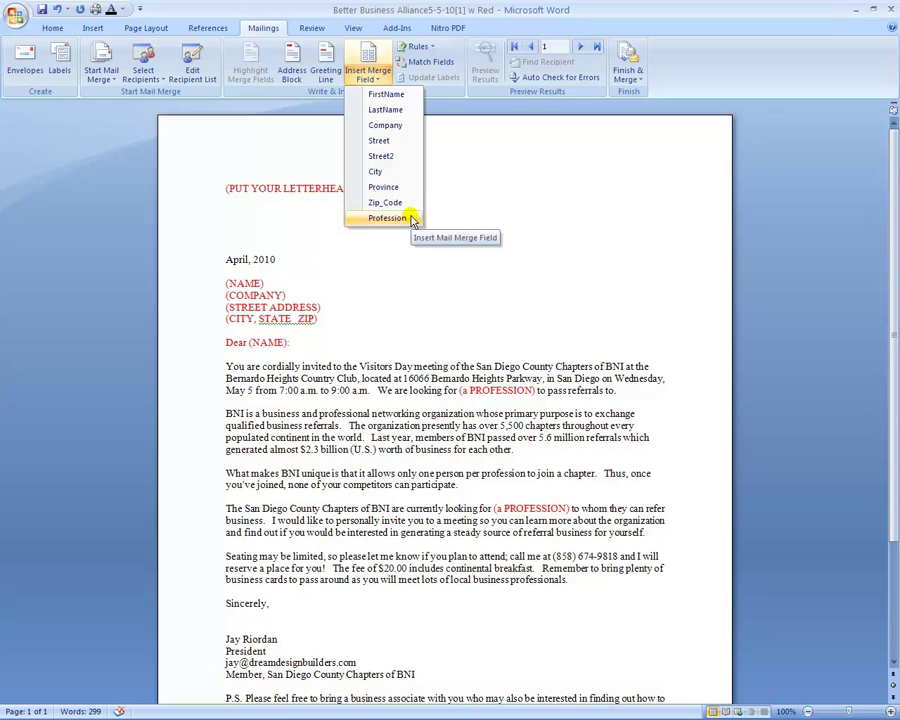
left_click(482, 186)
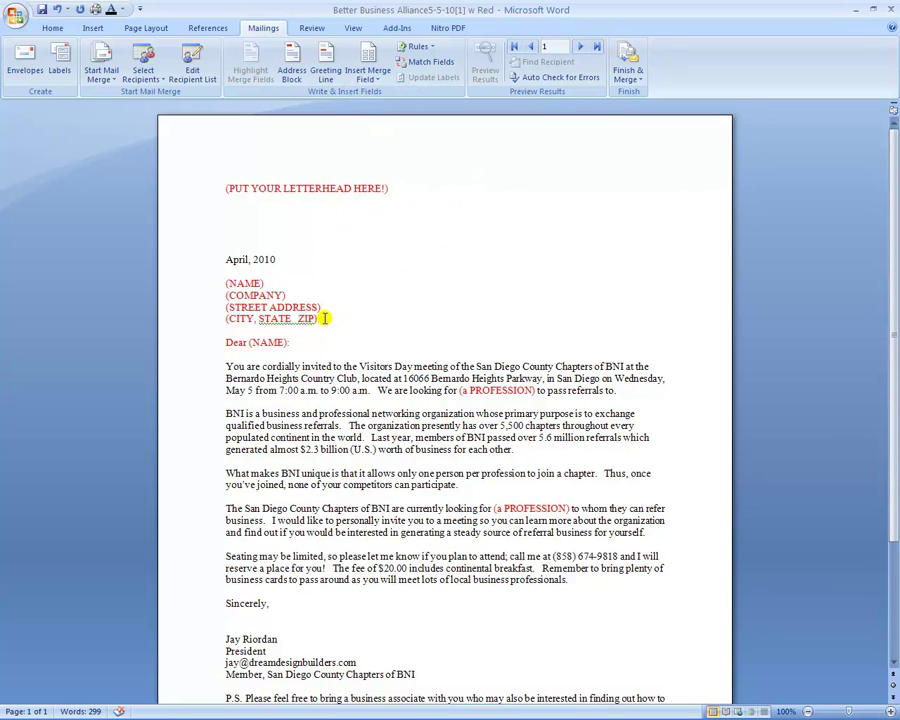
left_click_drag(320, 318, 225, 285)
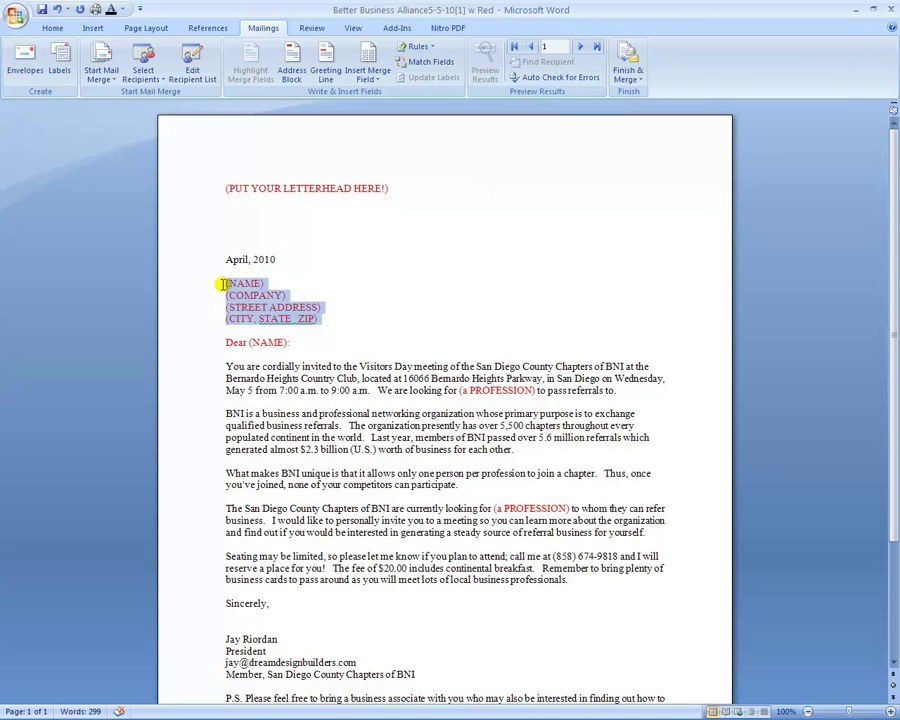
key("Delete")
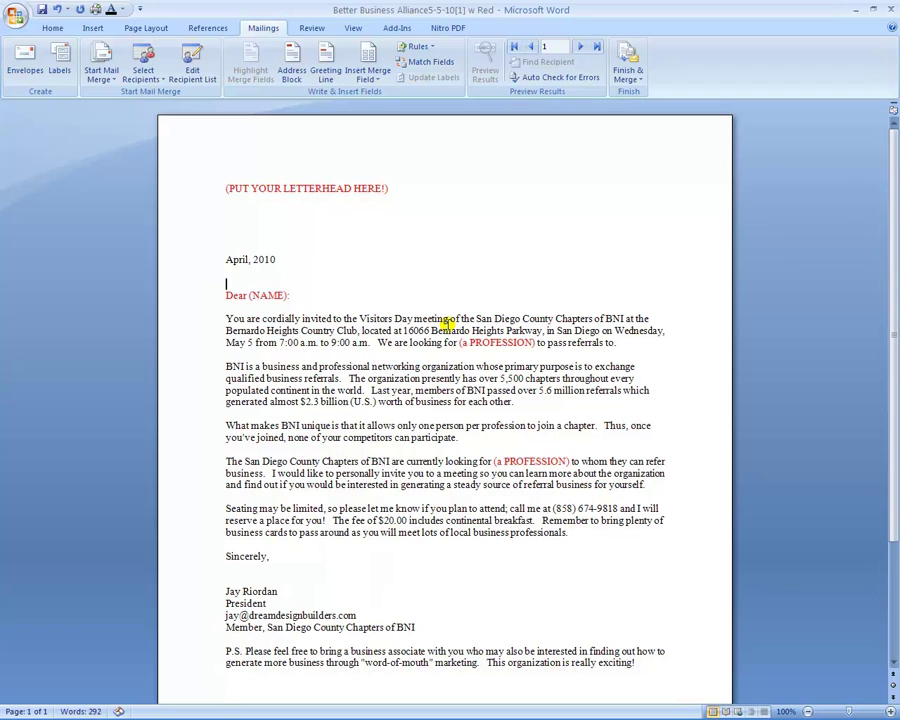
key("Return")
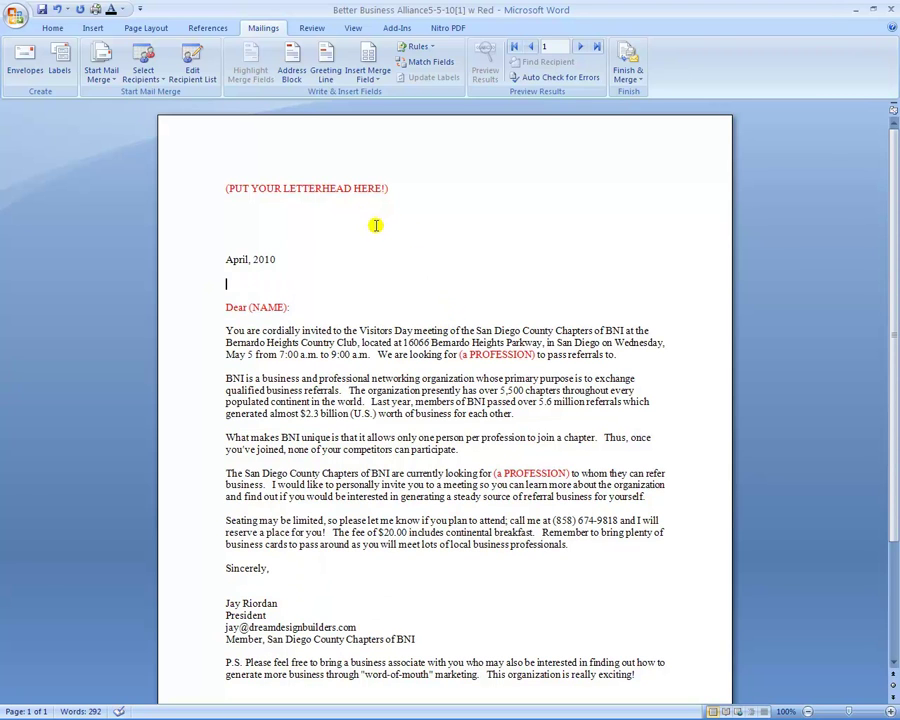
Step: Open Insert Address Block and its Match Fields dialog
left_click(296, 74)
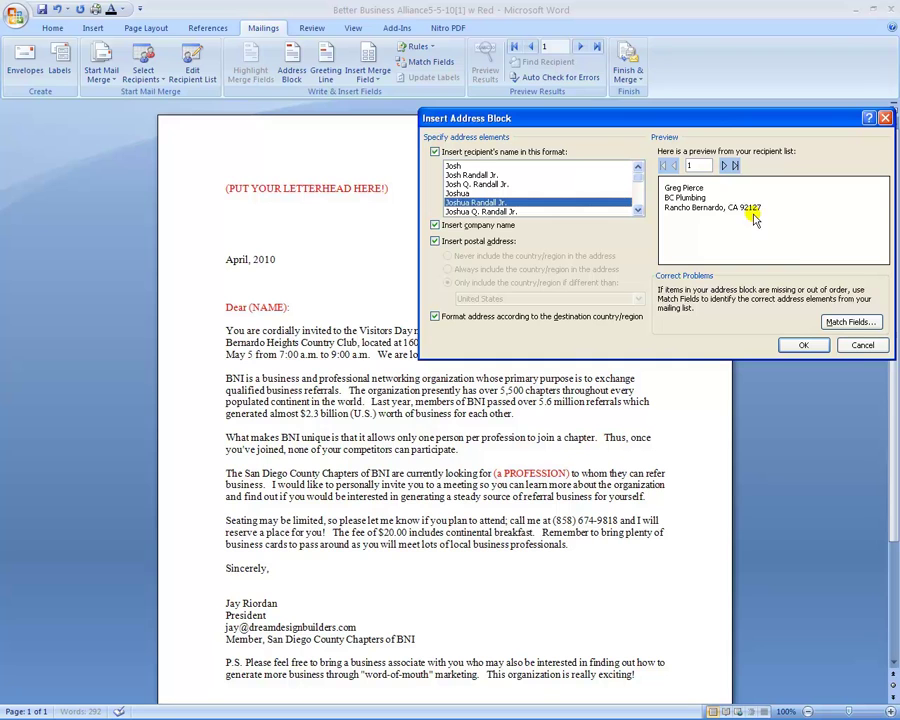
left_click(846, 323)
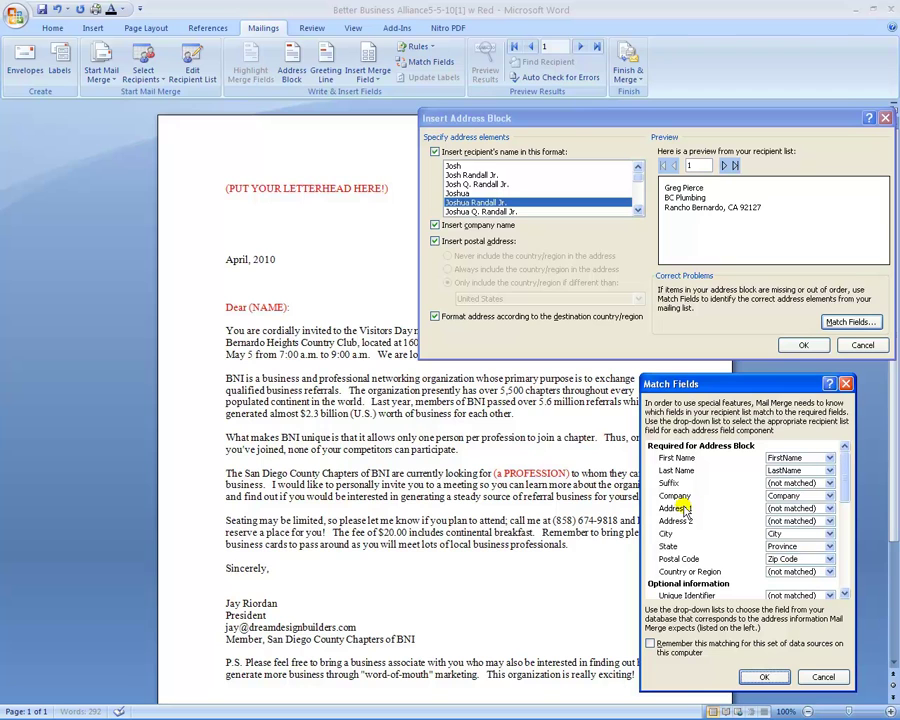
Step: Match Address 1 to Street and Address 2 to Street2
left_click(829, 509)
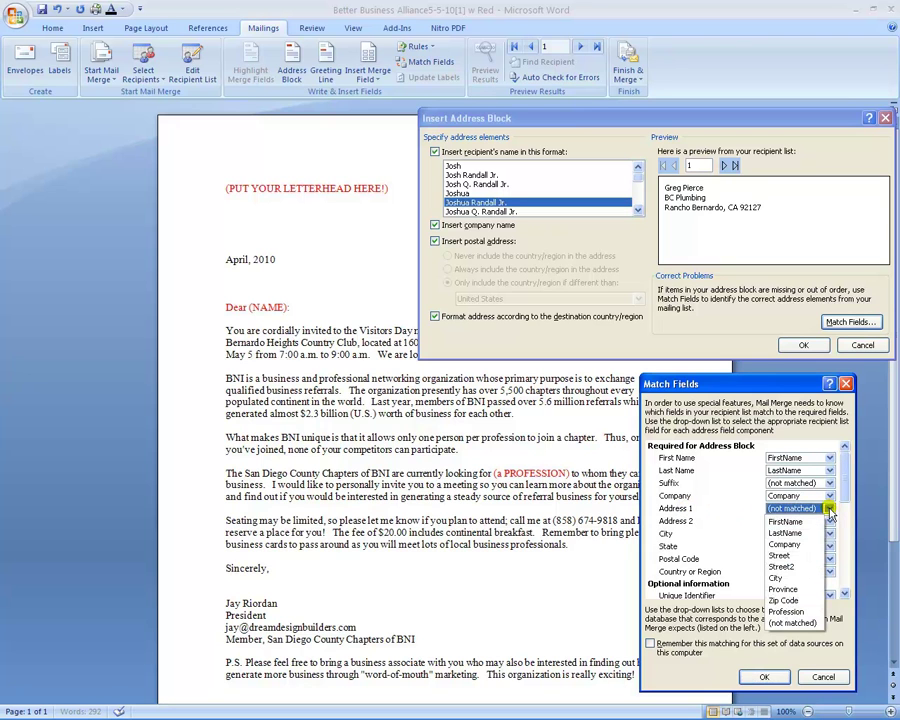
left_click(782, 555)
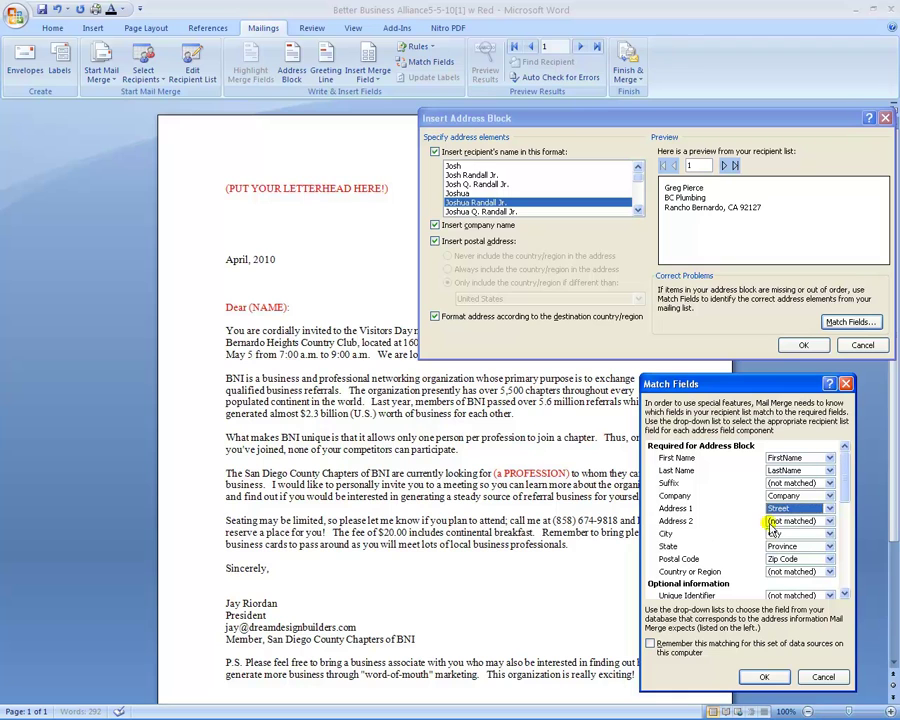
left_click(830, 521)
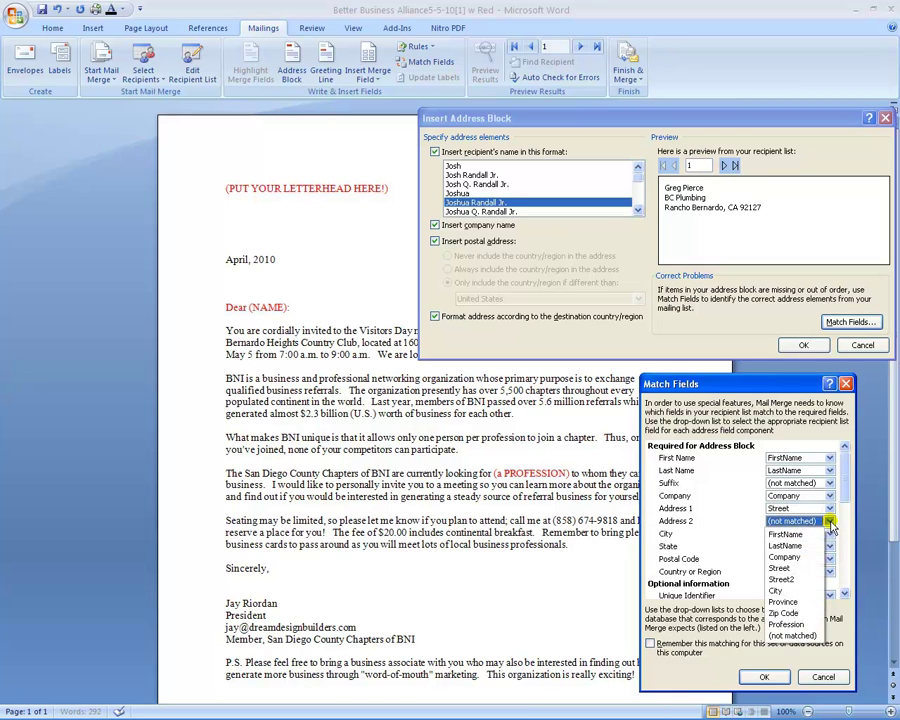
left_click(793, 580)
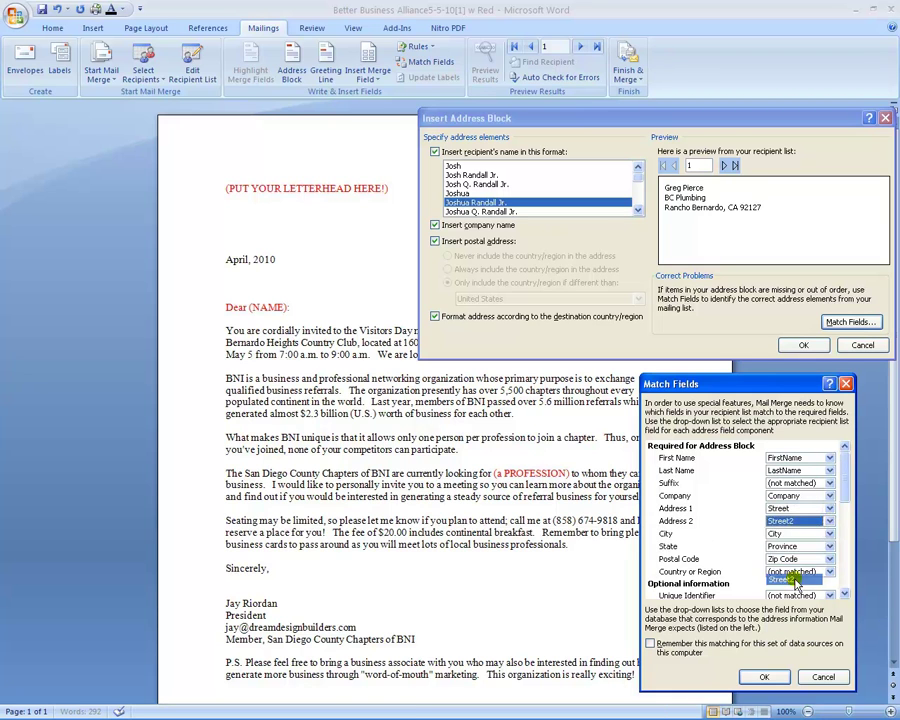
left_click(765, 676)
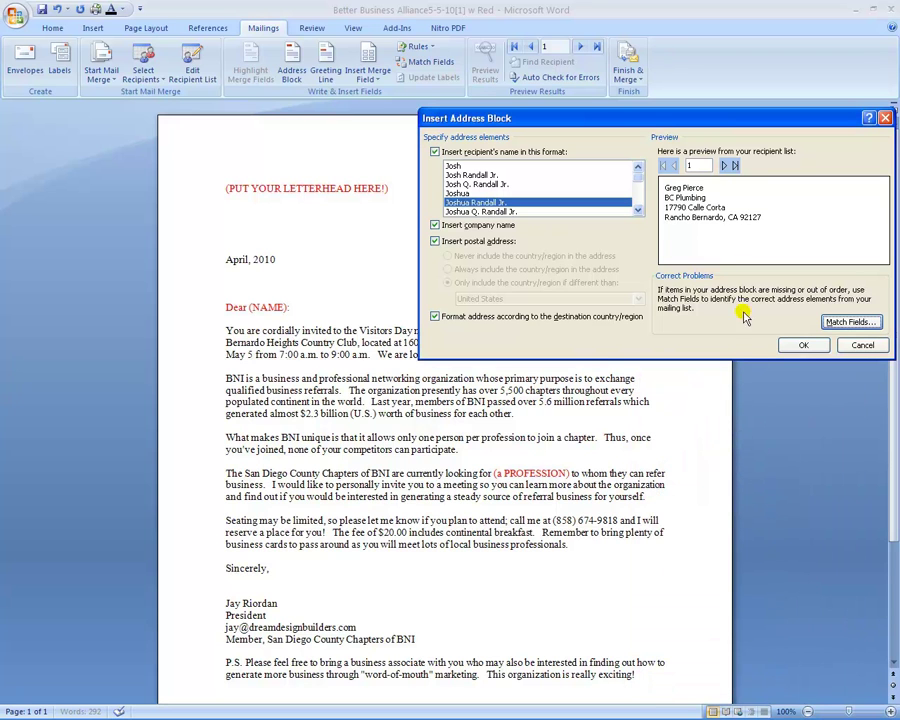
Step: Preview several recipients' addresses and insert the «AddressBlock» field below the date
left_click(726, 168)
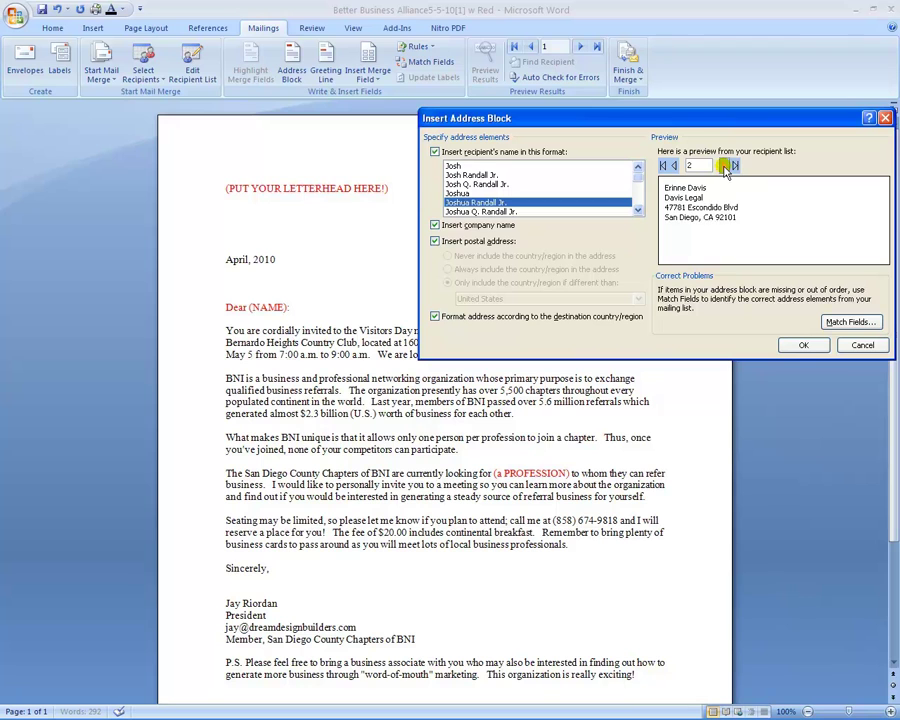
left_click(726, 168)
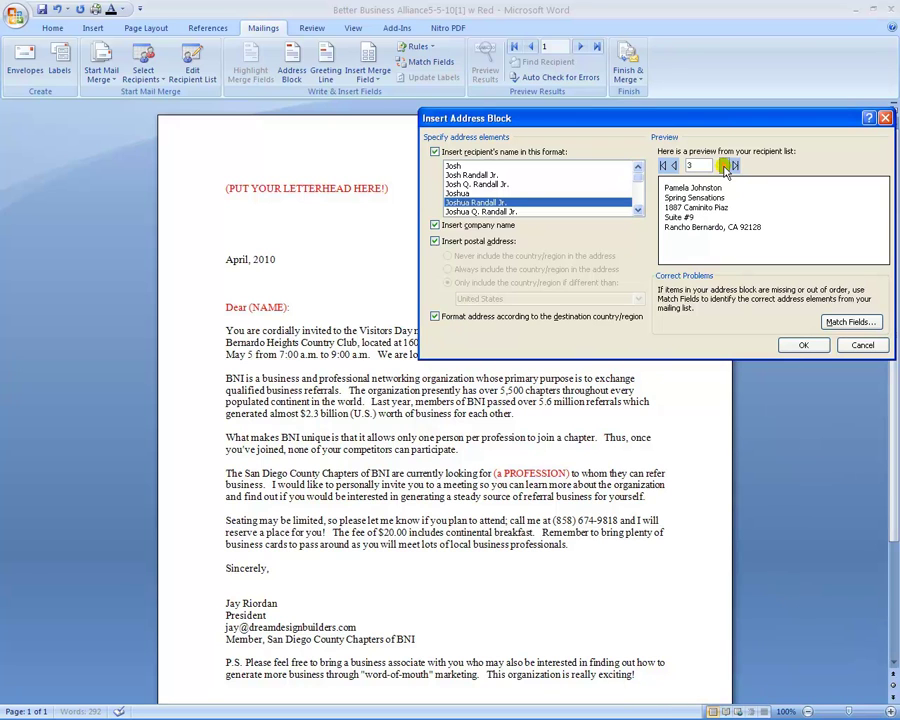
left_click(726, 168)
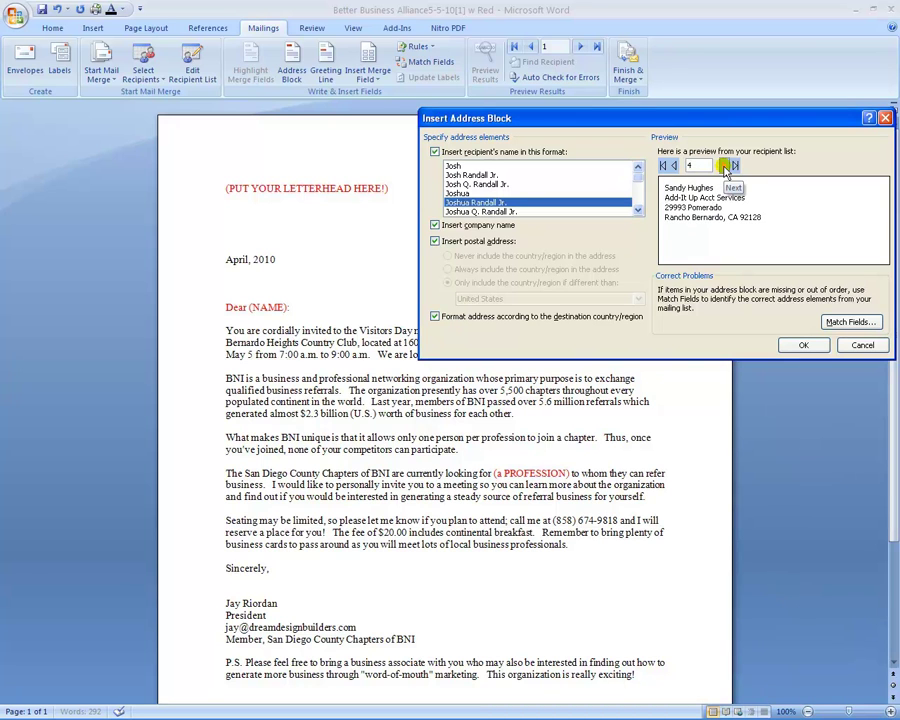
left_click(726, 168)
key("Return")
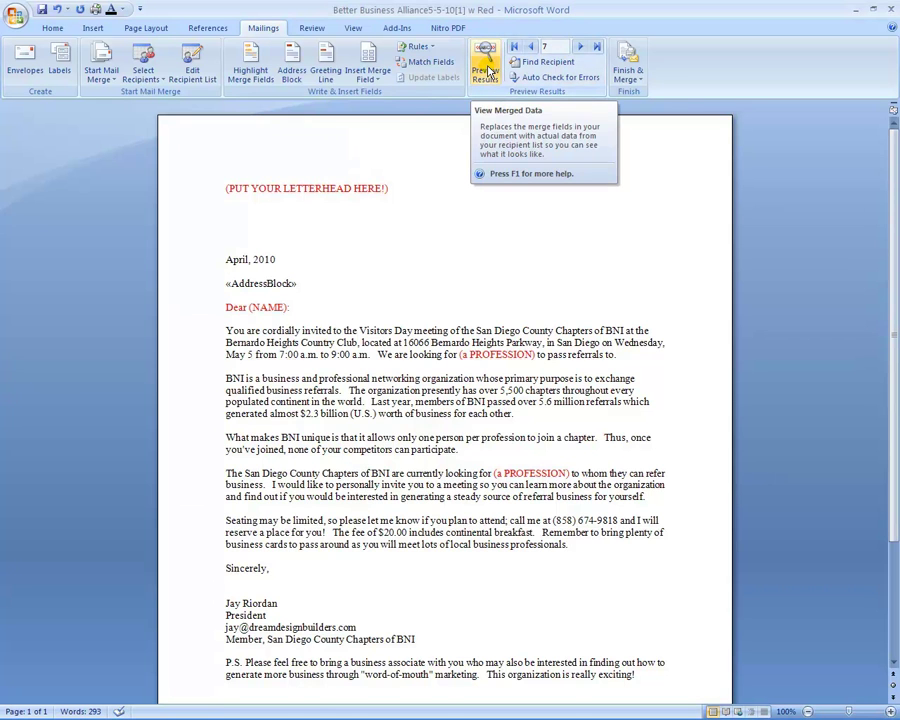
Step: Turn on Preview Results and step back through recipients to recipient 5's address
left_click(488, 70)
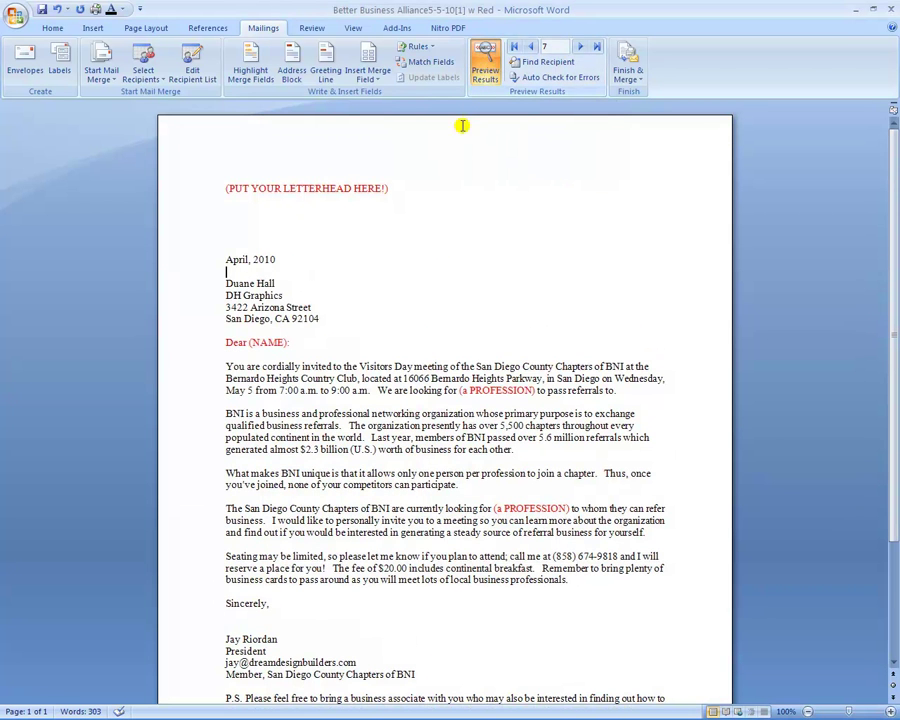
left_click(534, 48)
left_click(532, 48)
left_click(532, 48)
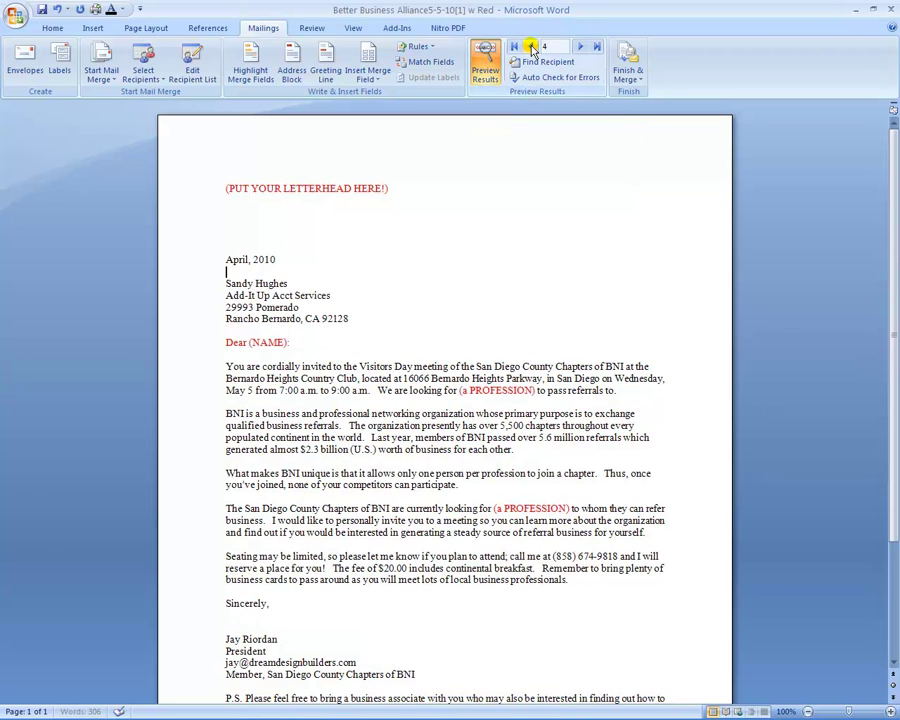
left_click(532, 48)
left_click(532, 48)
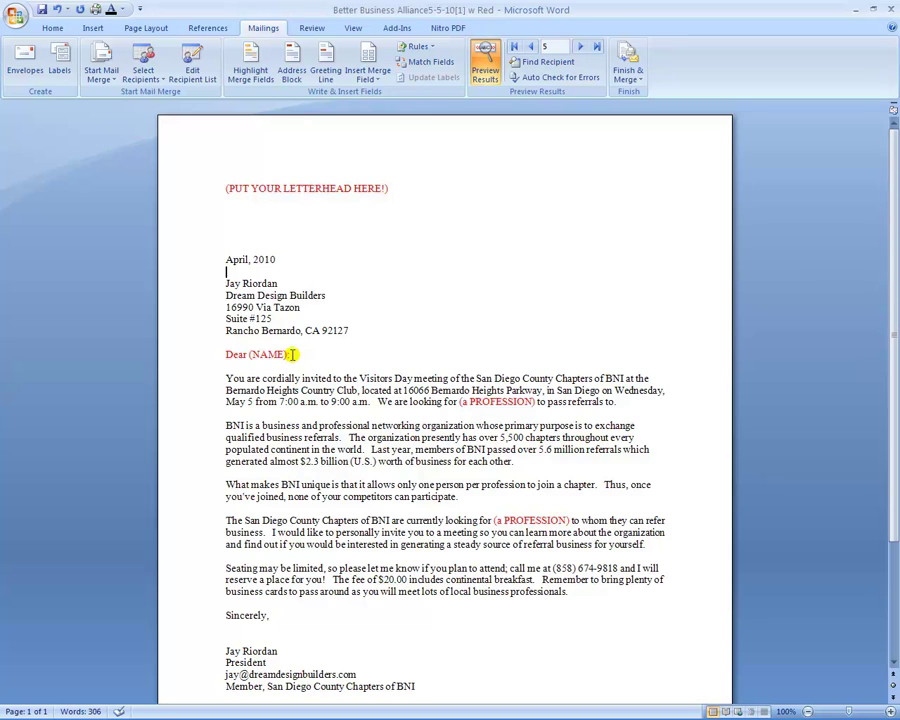
Step: Replace the 'Dear (NAME):' placeholder with a greeting line set to Dear, first name only, and a comma
left_click_drag(293, 357, 228, 356)
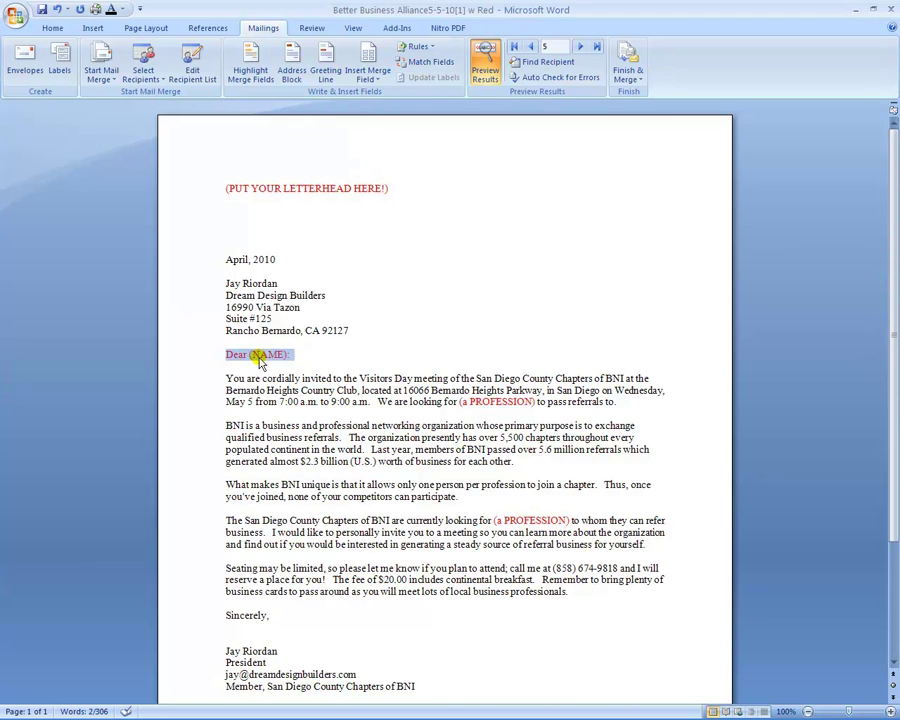
key("Delete")
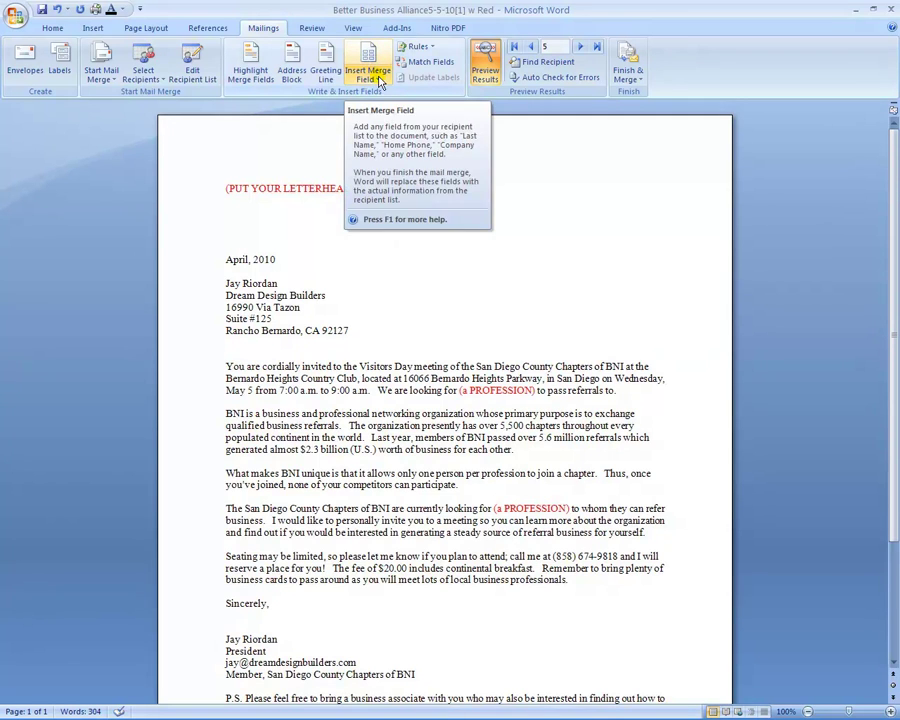
left_click(338, 75)
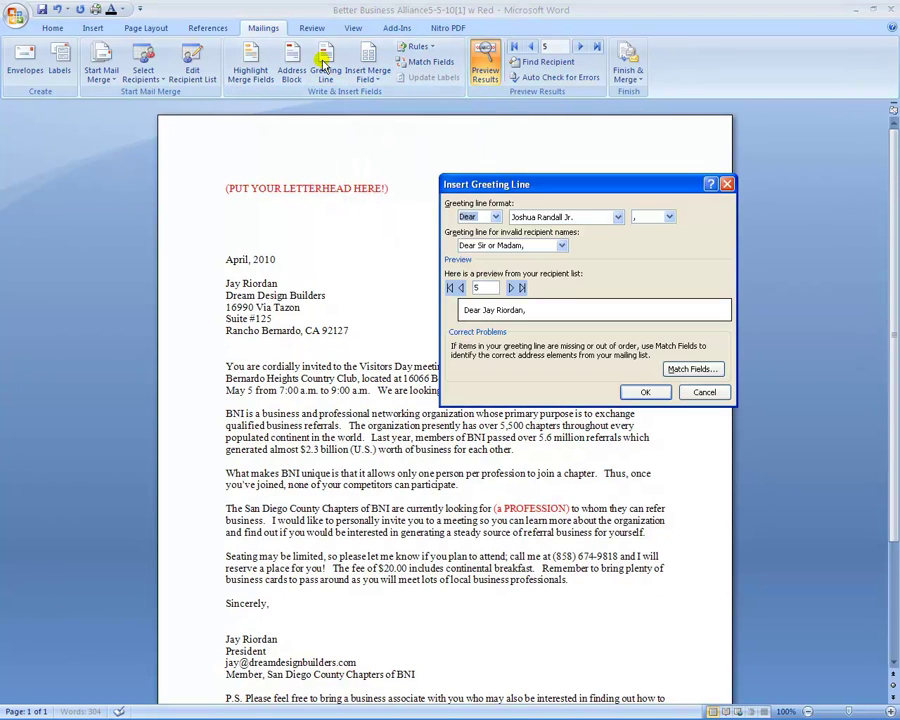
left_click_drag(535, 184, 597, 133)
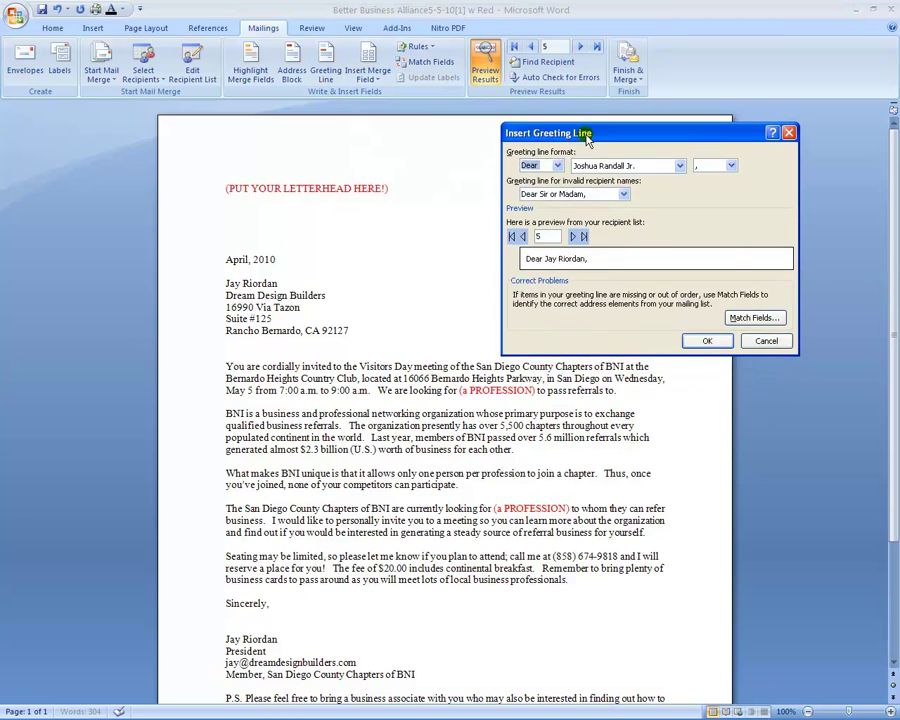
left_click(557, 166)
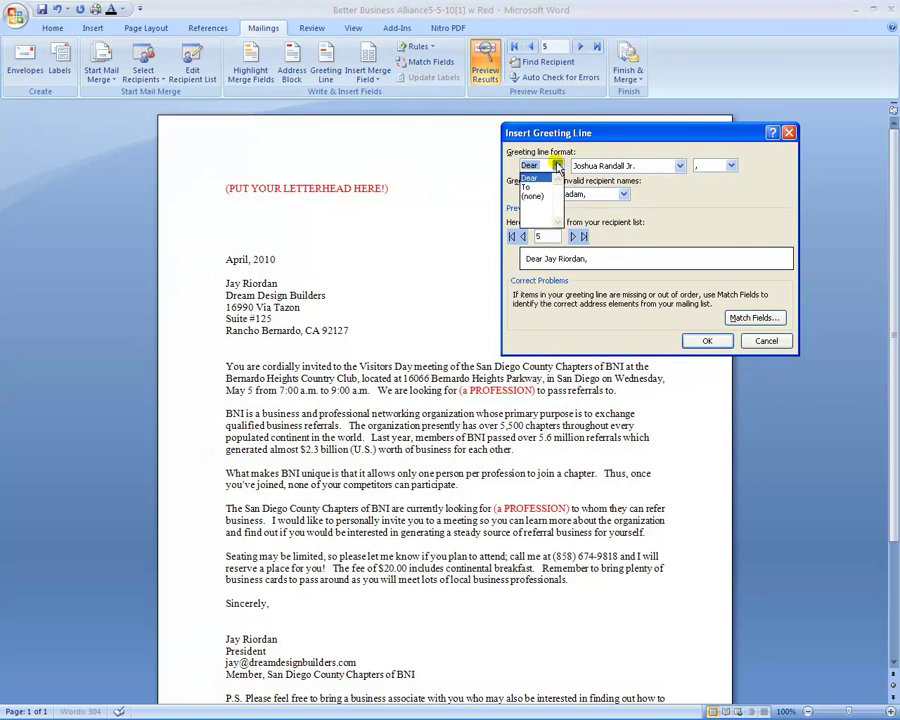
left_click(557, 166)
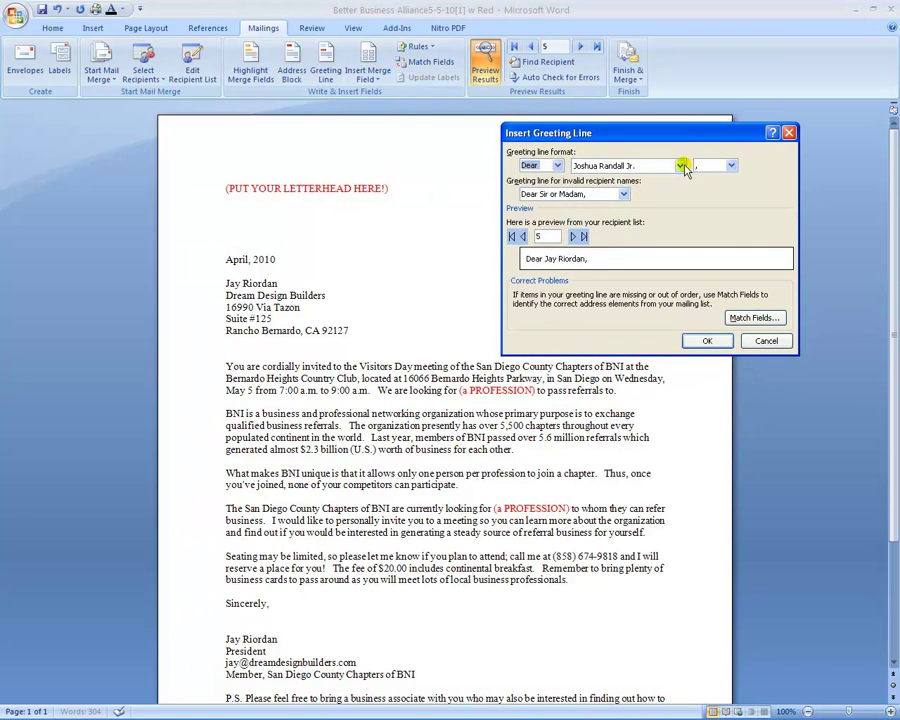
left_click(679, 166)
left_click_drag(680, 188, 683, 231)
left_click(672, 216)
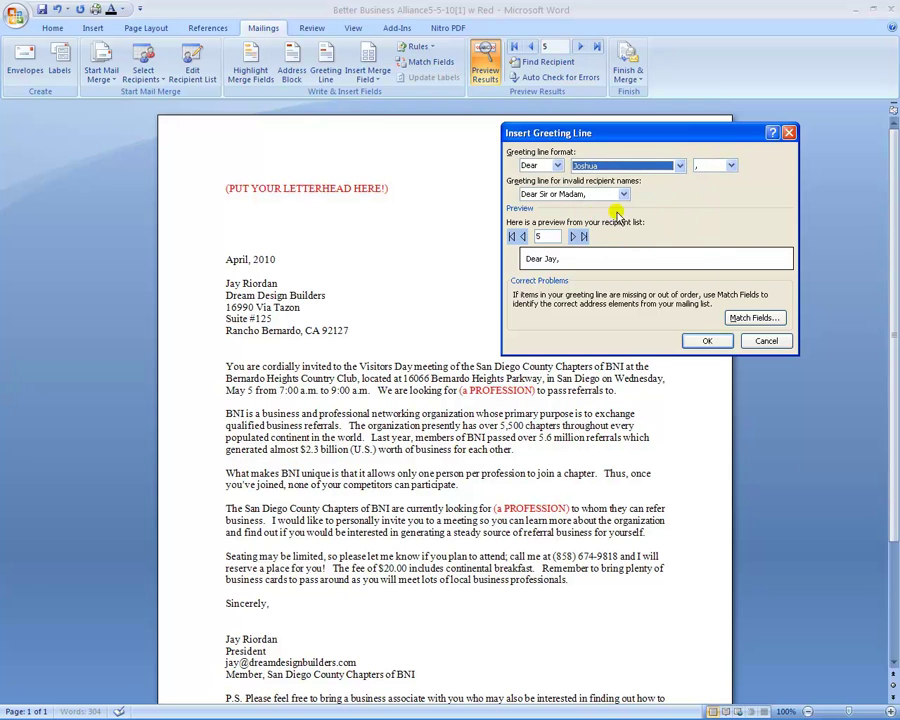
left_click(731, 166)
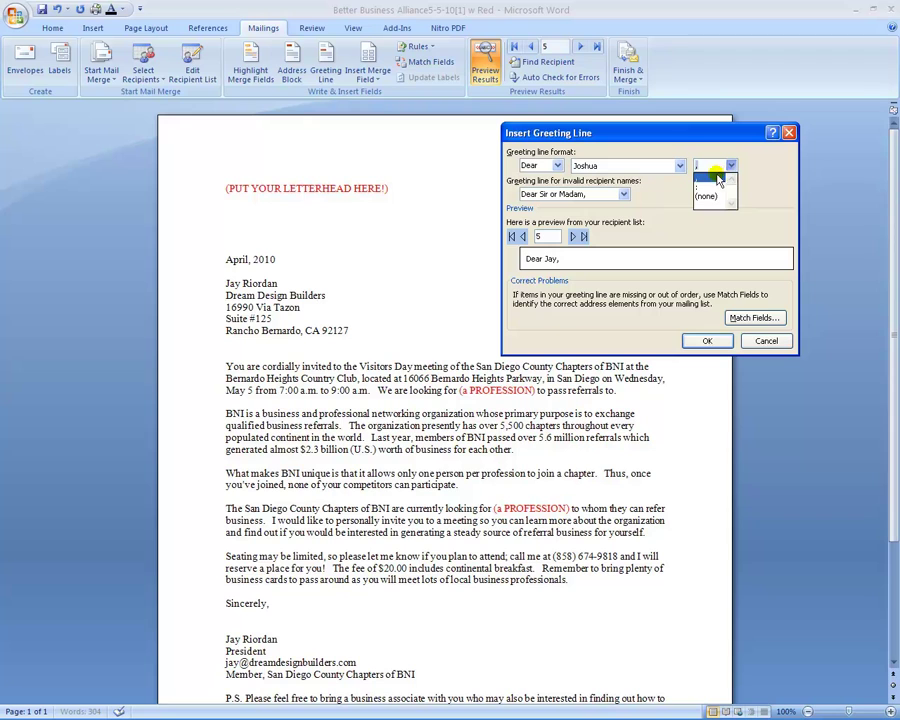
left_click(706, 183)
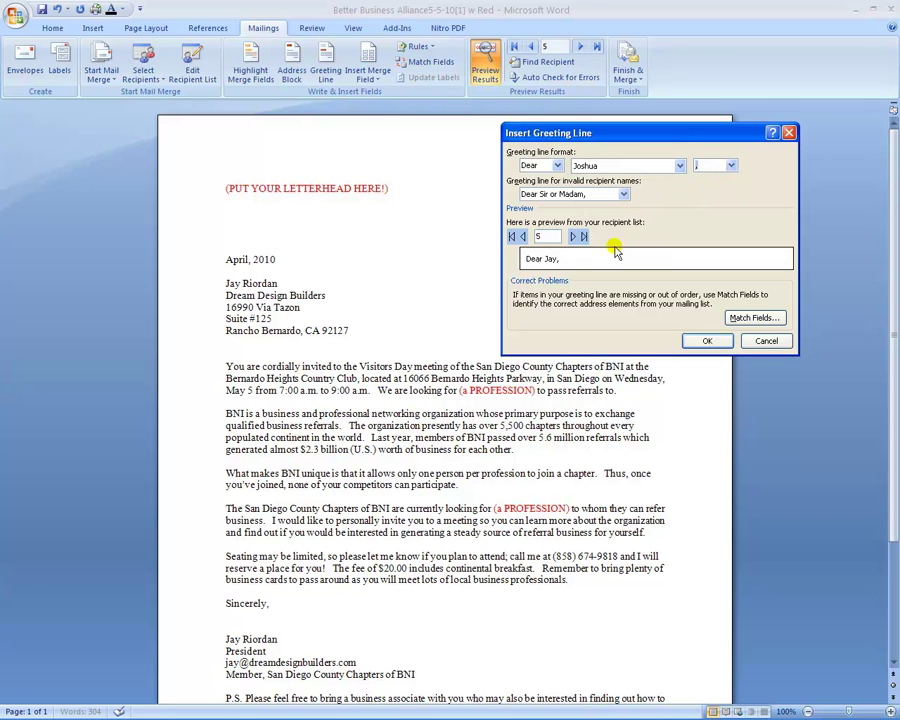
Step: Preview the greeting across several recipients, insert it, and add a blank line after it
left_click(513, 237)
left_click(521, 239)
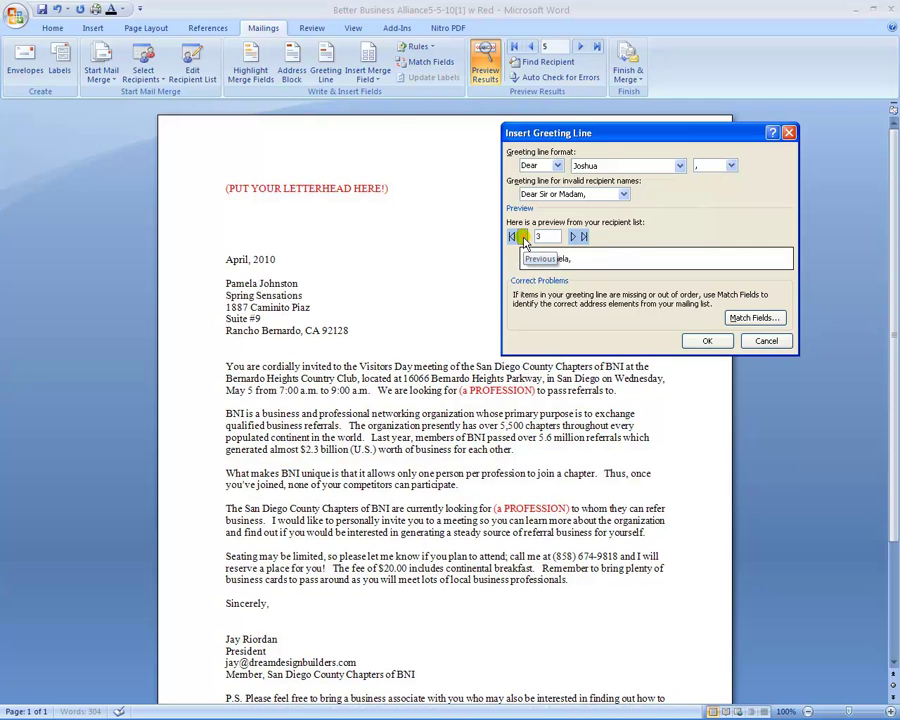
left_click(521, 239)
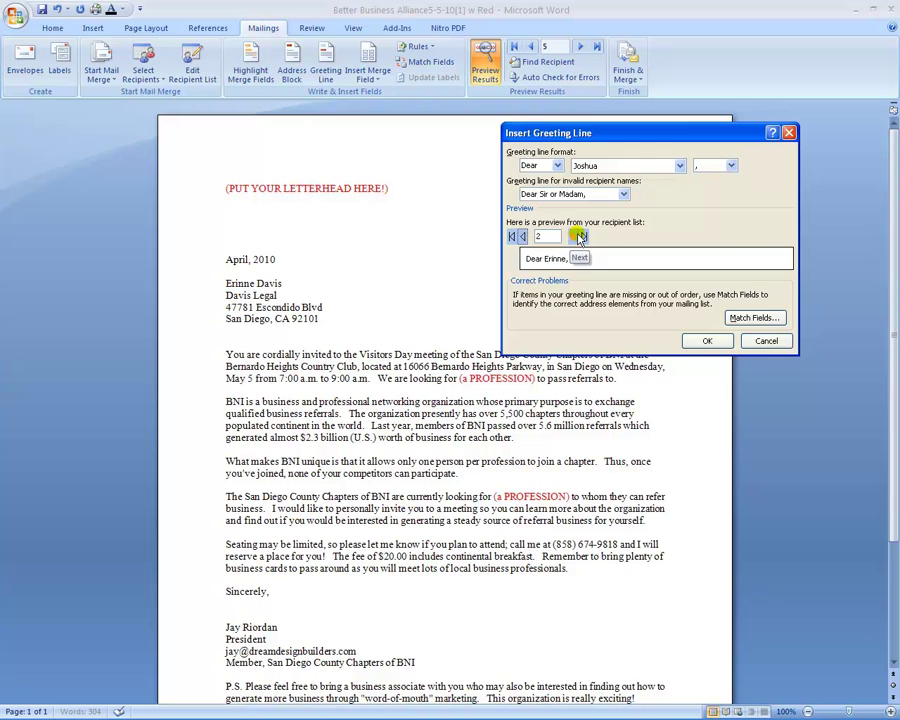
left_click(576, 236)
left_click(576, 236)
left_click(576, 236)
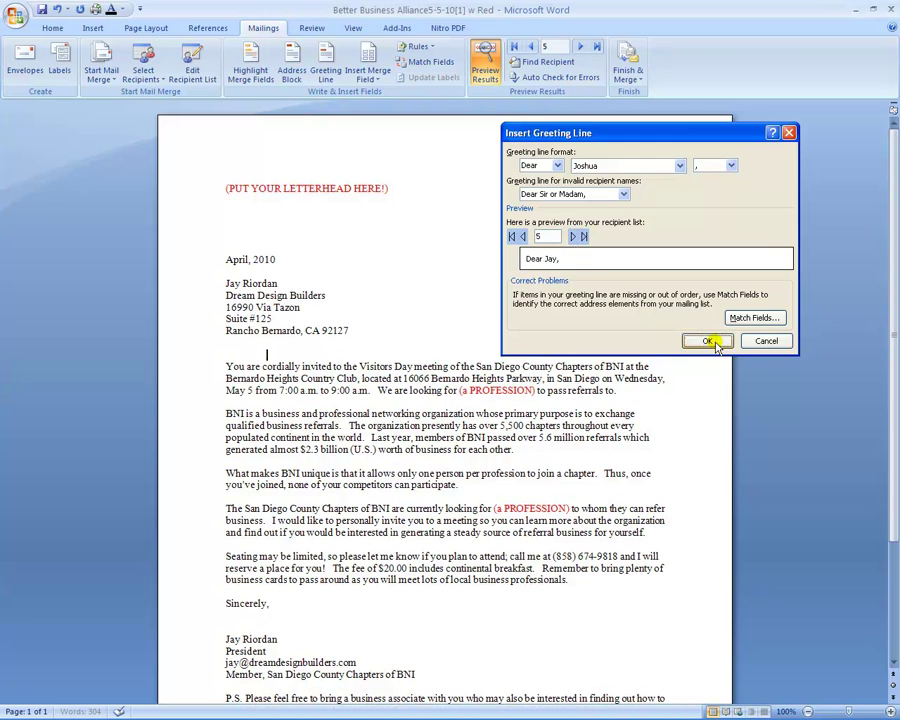
left_click(707, 340)
key("Return")
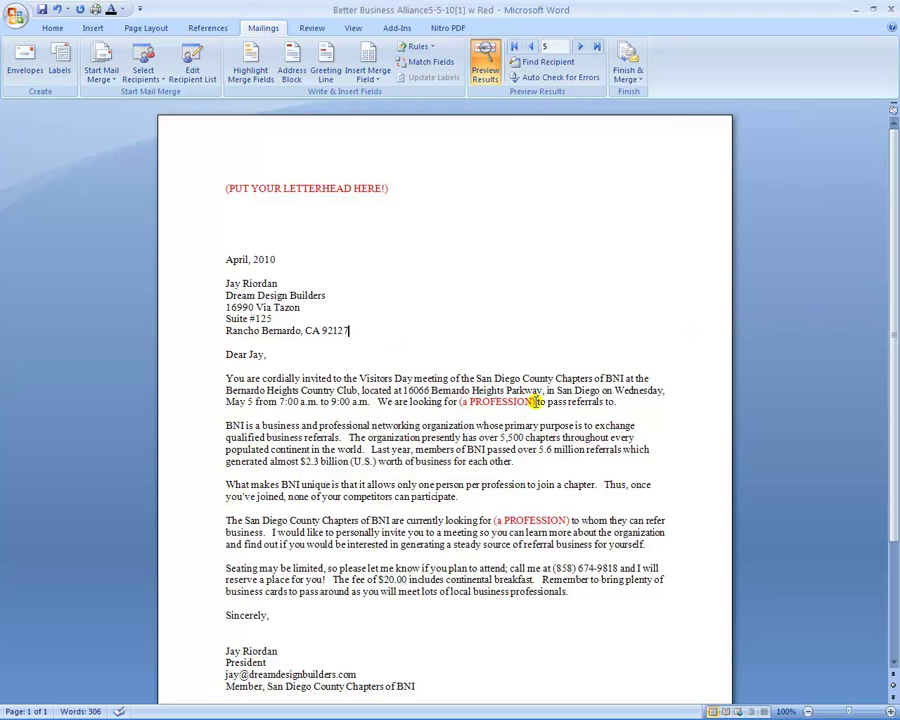
Step: Swap each (a PROFESSION) placeholder for the Profession merge field, adding a space after the first
left_click_drag(532, 401, 463, 401)
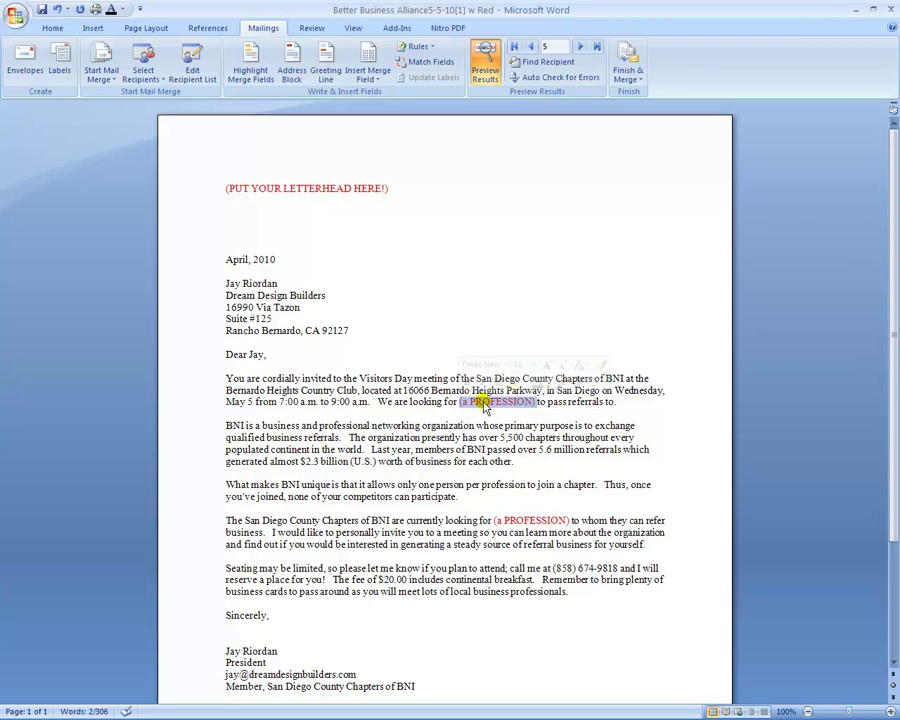
key("Delete")
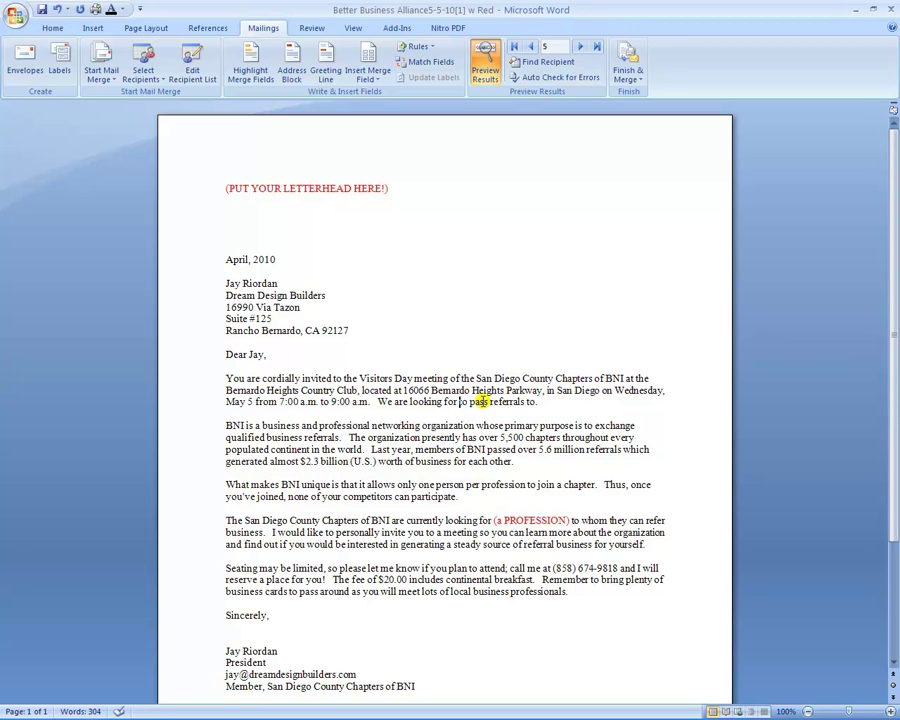
left_click(376, 84)
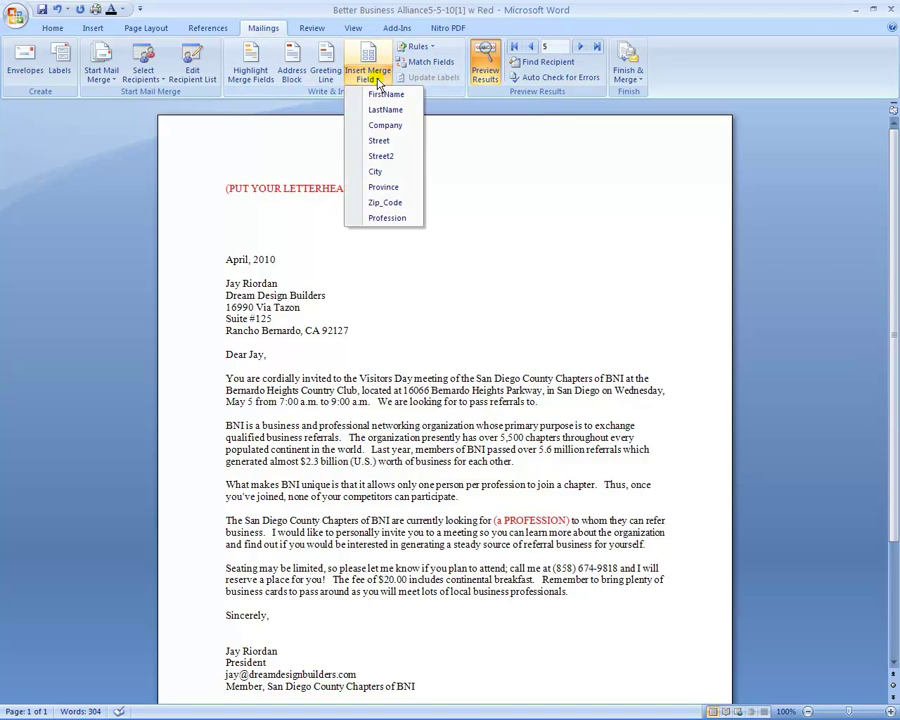
left_click(386, 219)
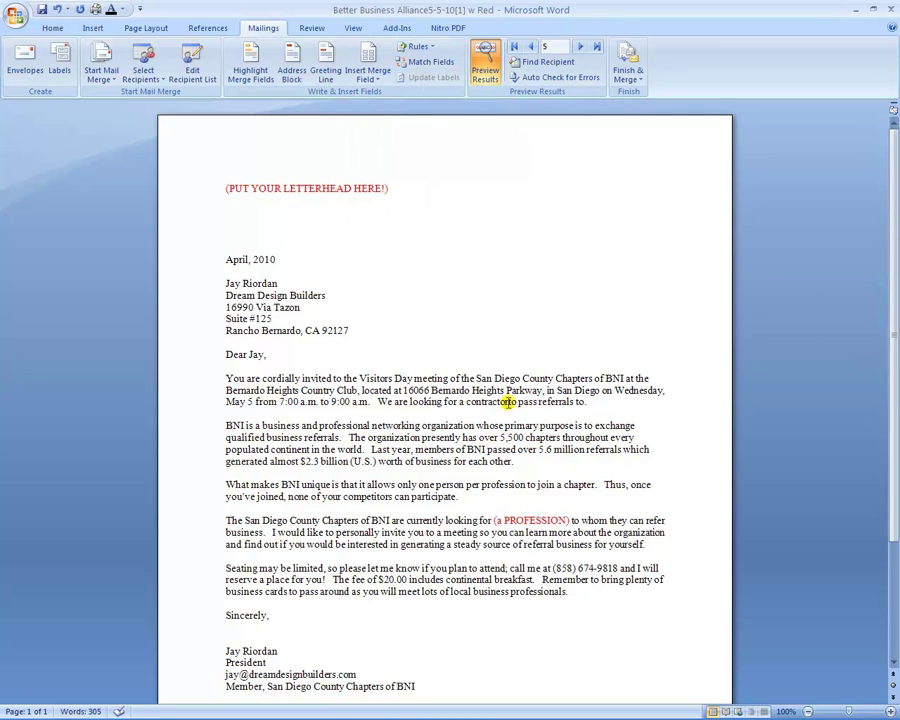
left_click(509, 401)
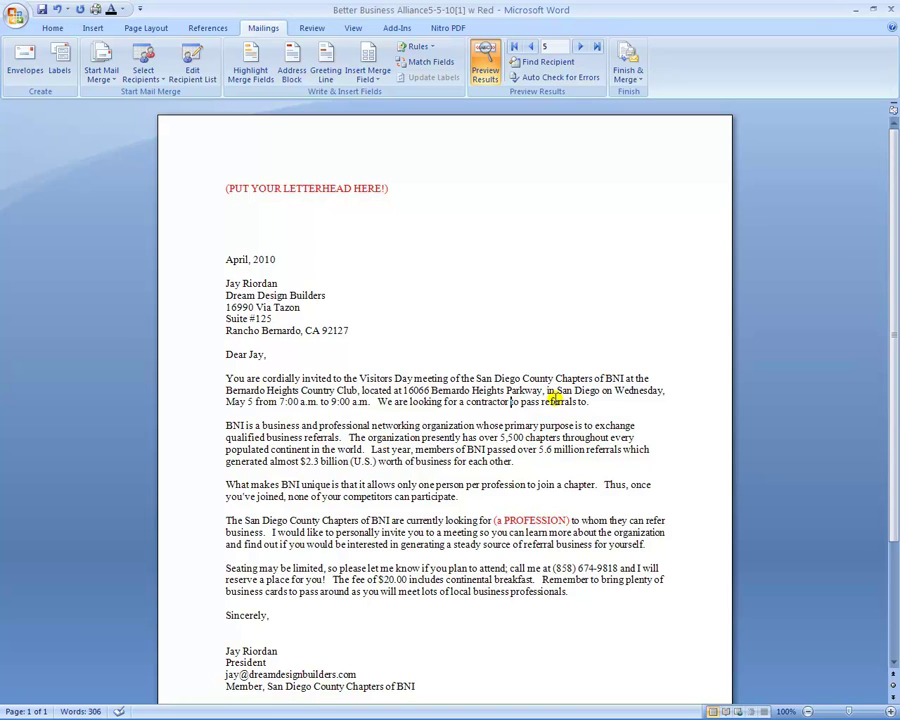
left_click_drag(571, 520, 497, 521)
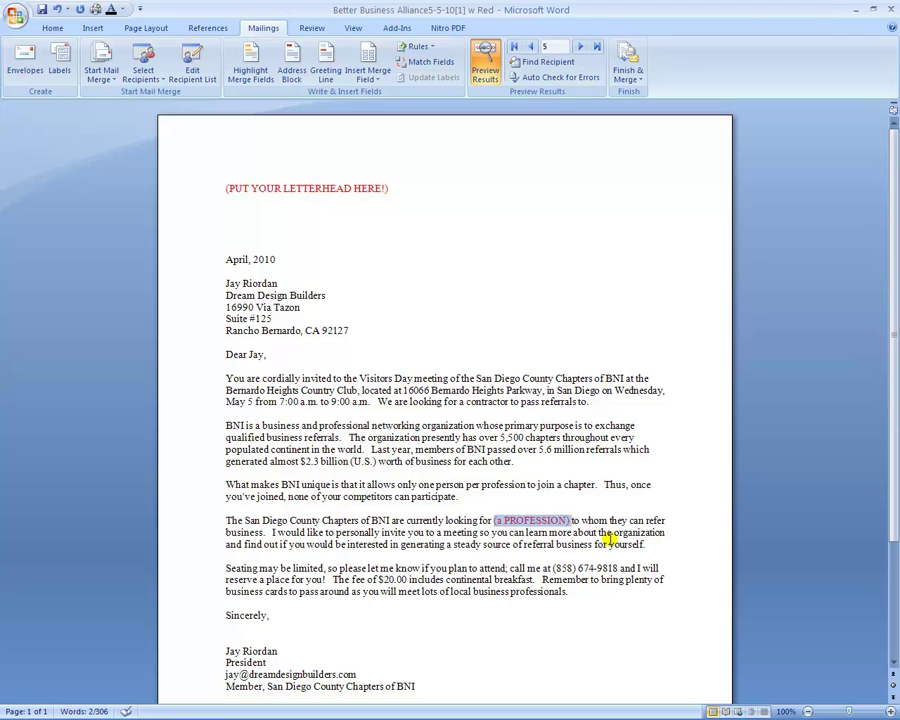
key("Delete")
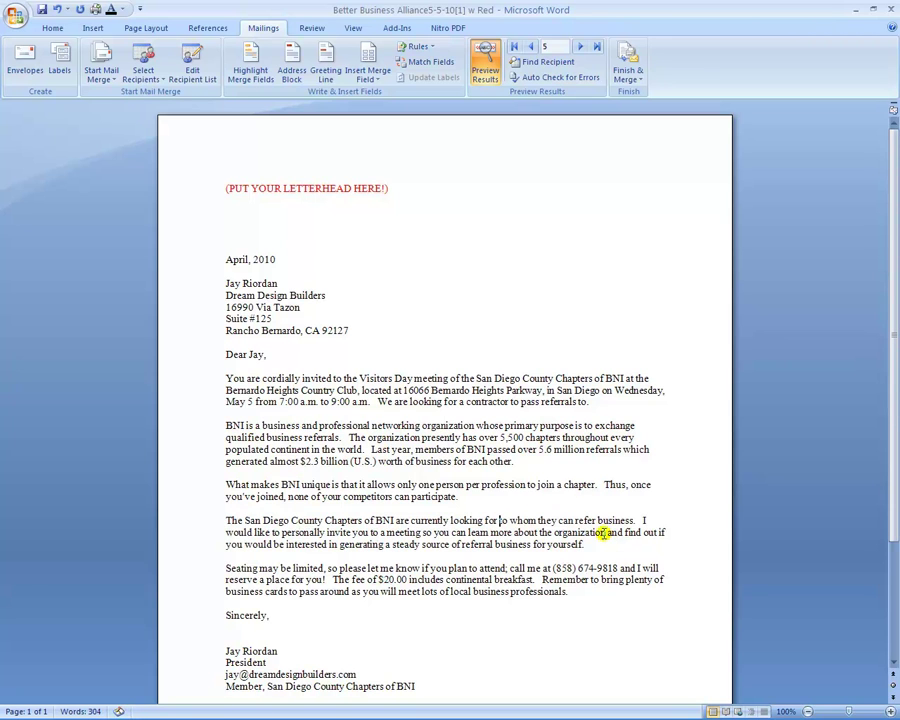
left_click(370, 77)
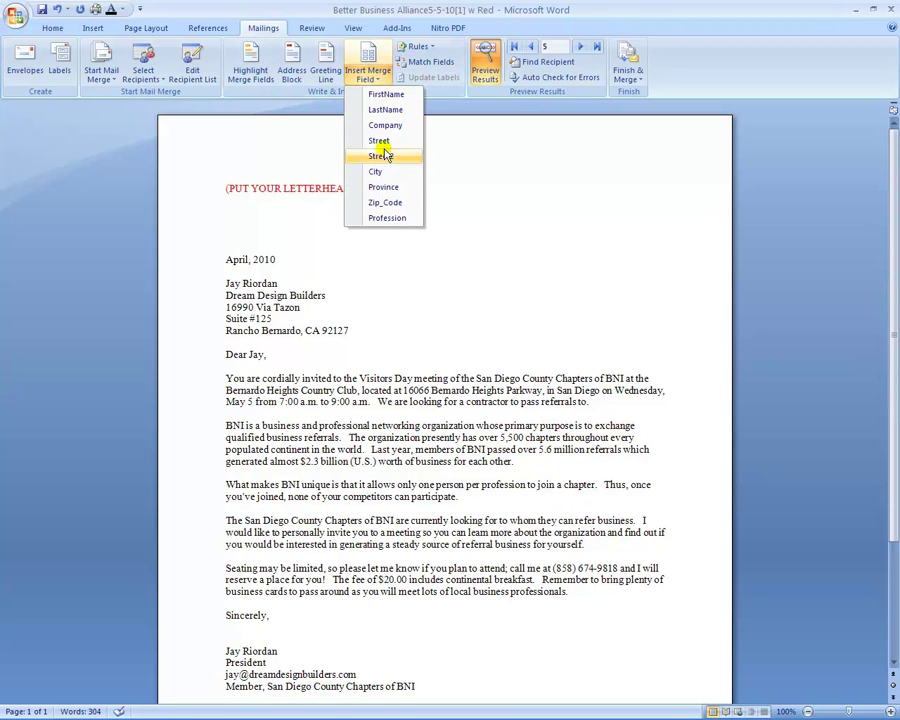
left_click(388, 218)
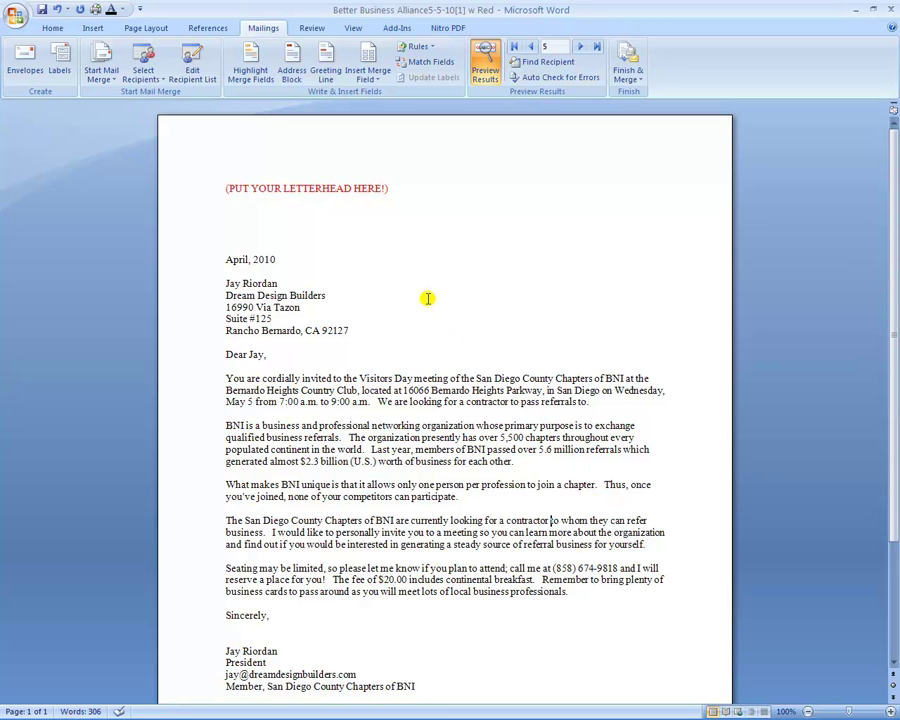
Step: Delete the red (PUT YOUR LETTERHEAD HERE!) line so the letter starts with the April, 2010 date
left_click(393, 189)
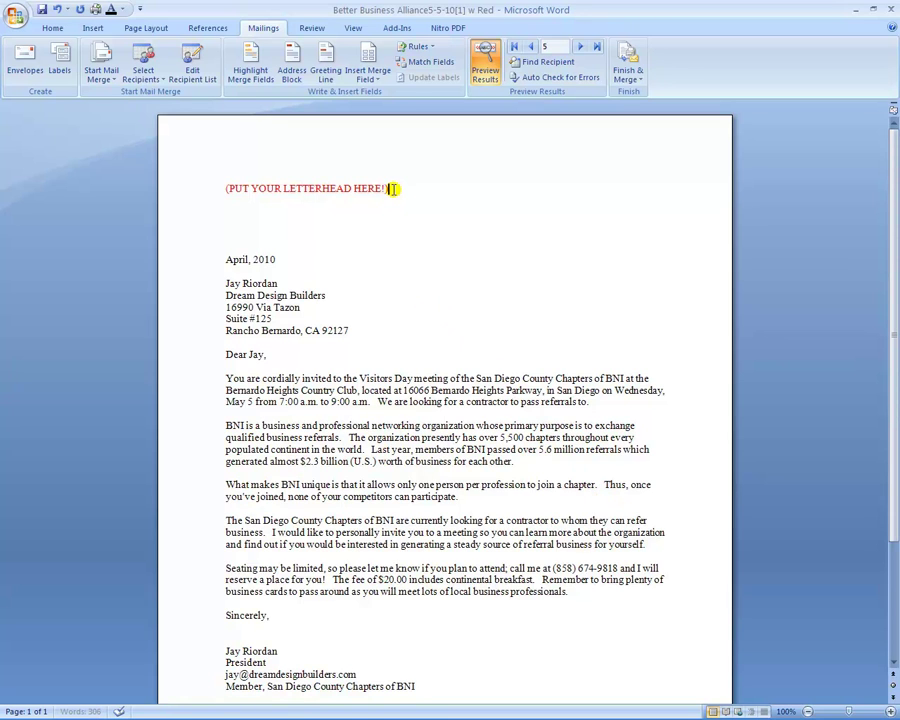
left_click_drag(390, 188, 228, 192)
key("Delete")
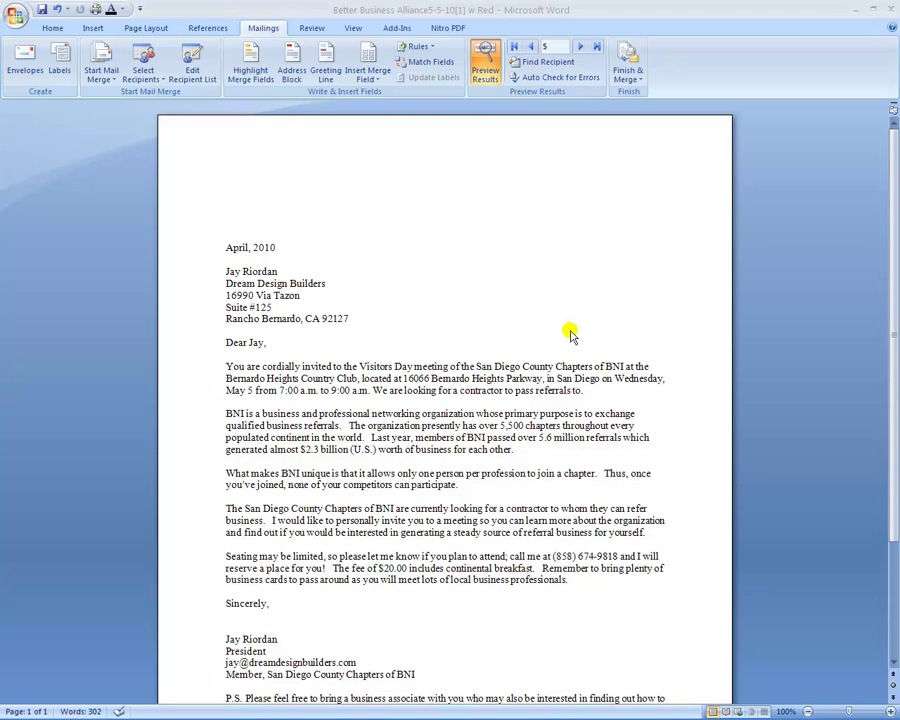
Step: Preview the merged letter for earlier recipients, then return to recipient 5
left_click(530, 47)
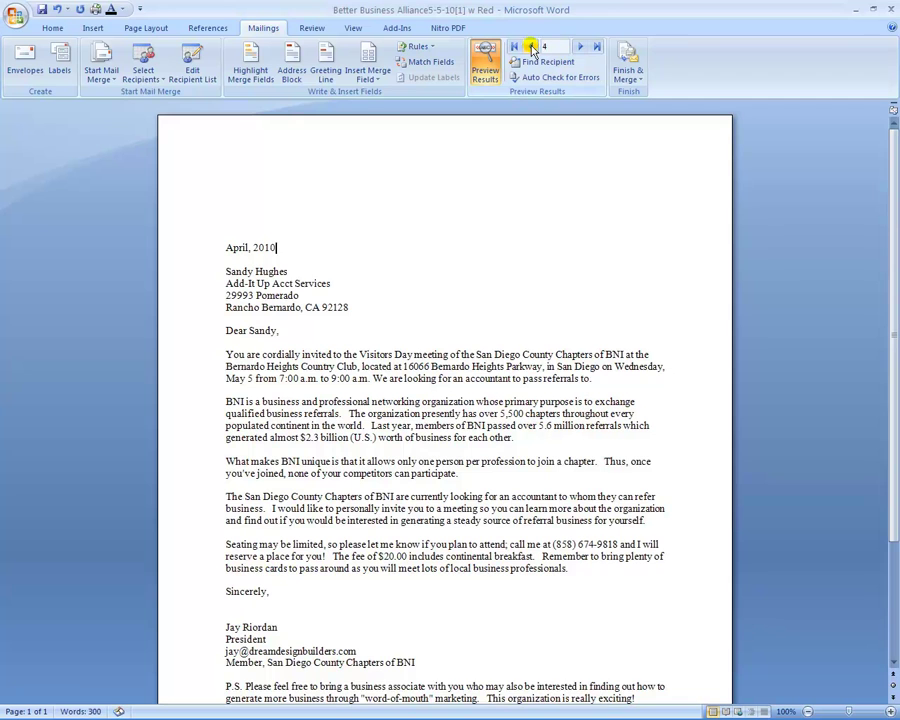
left_click(530, 47)
left_click(531, 48)
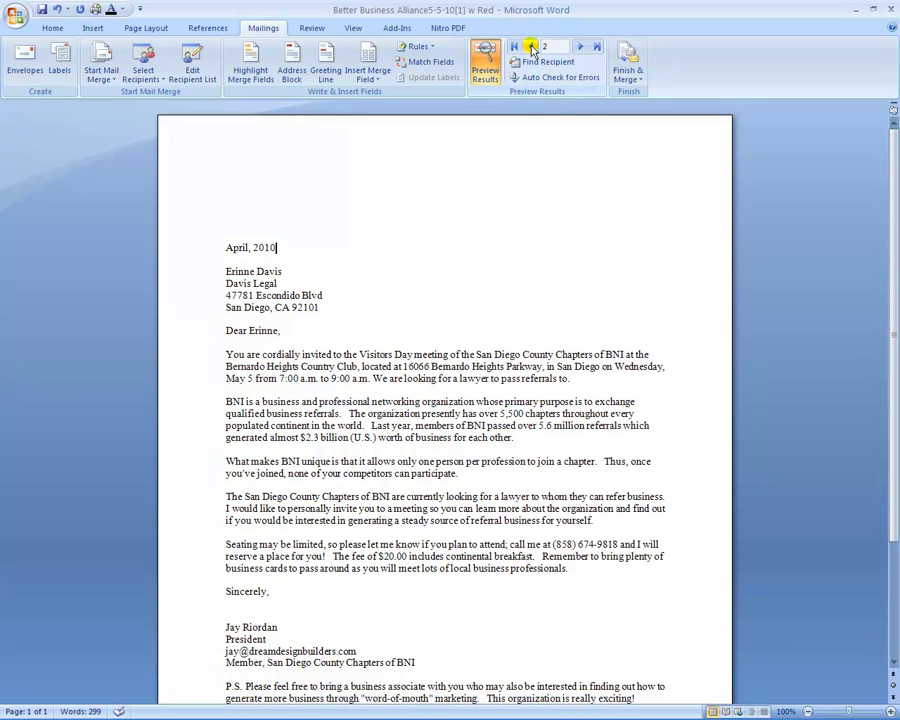
left_click(580, 47)
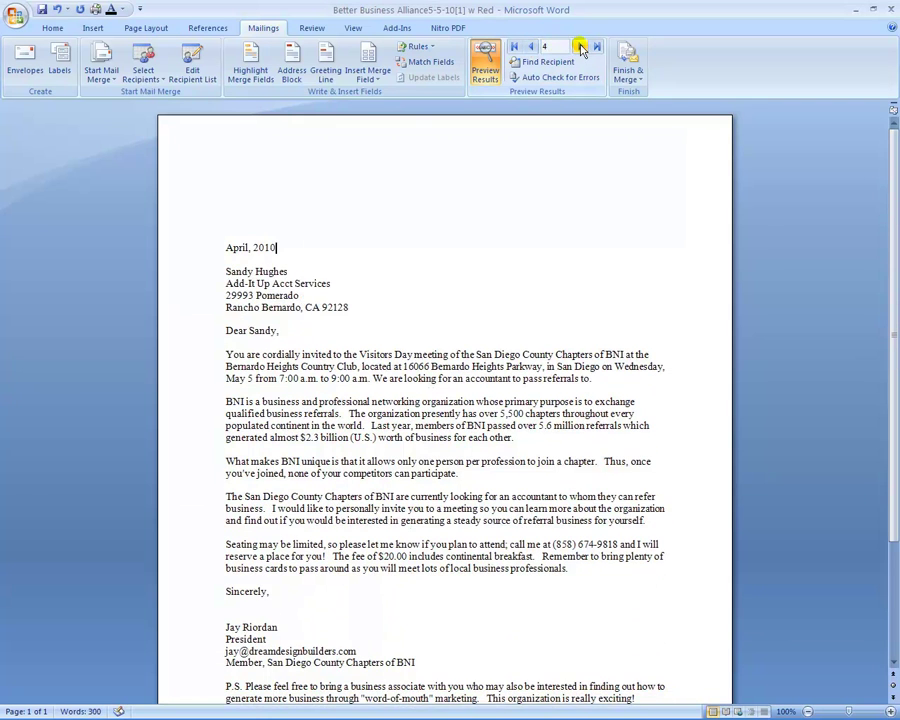
left_click(582, 48)
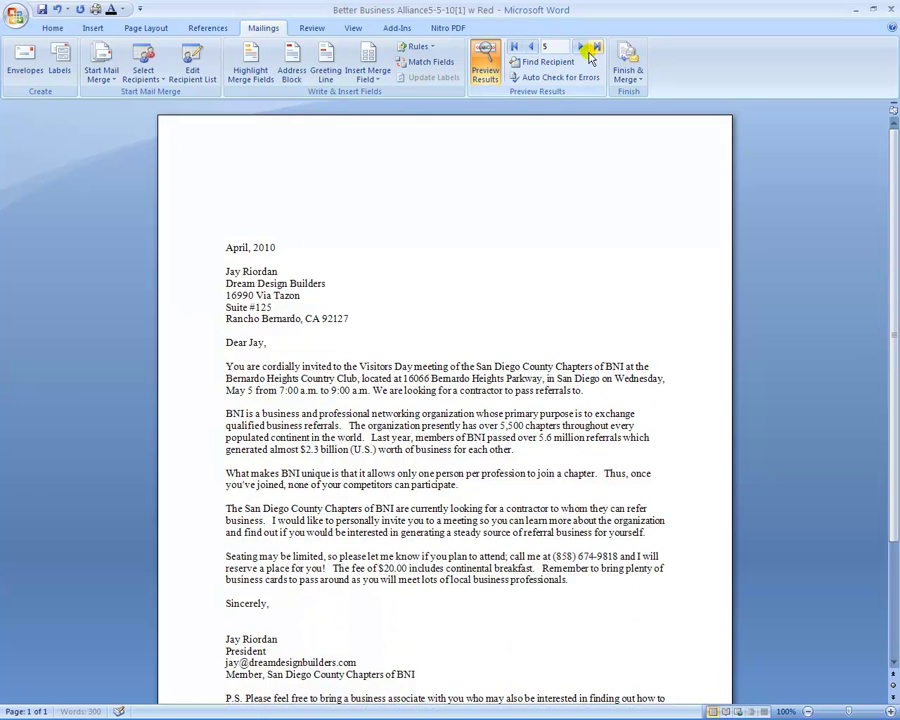
Step: Print the merged letters for all records through Finish & Merge
left_click(634, 78)
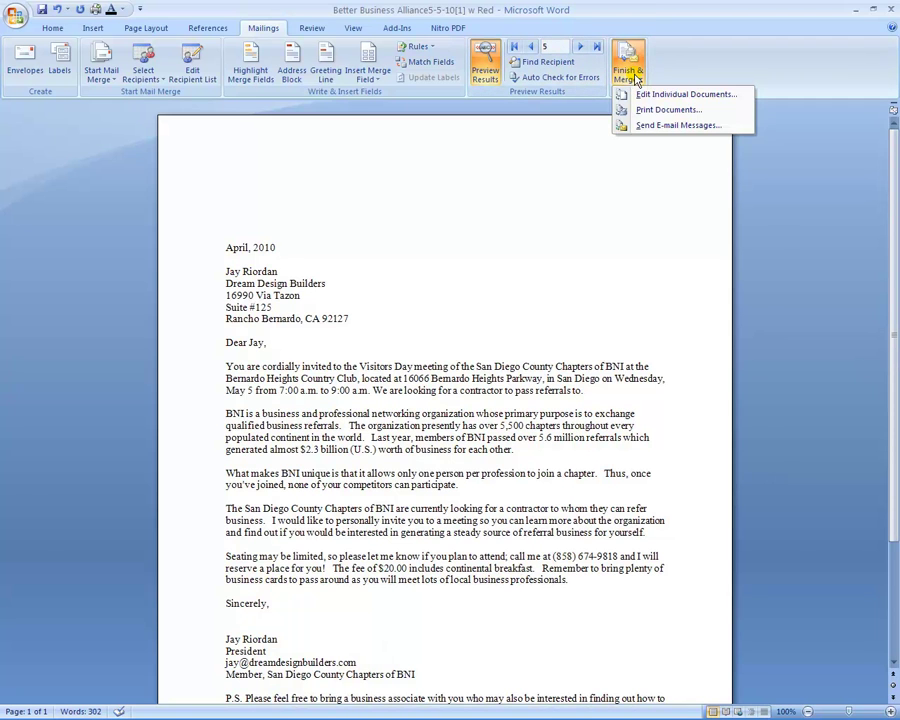
left_click(645, 112)
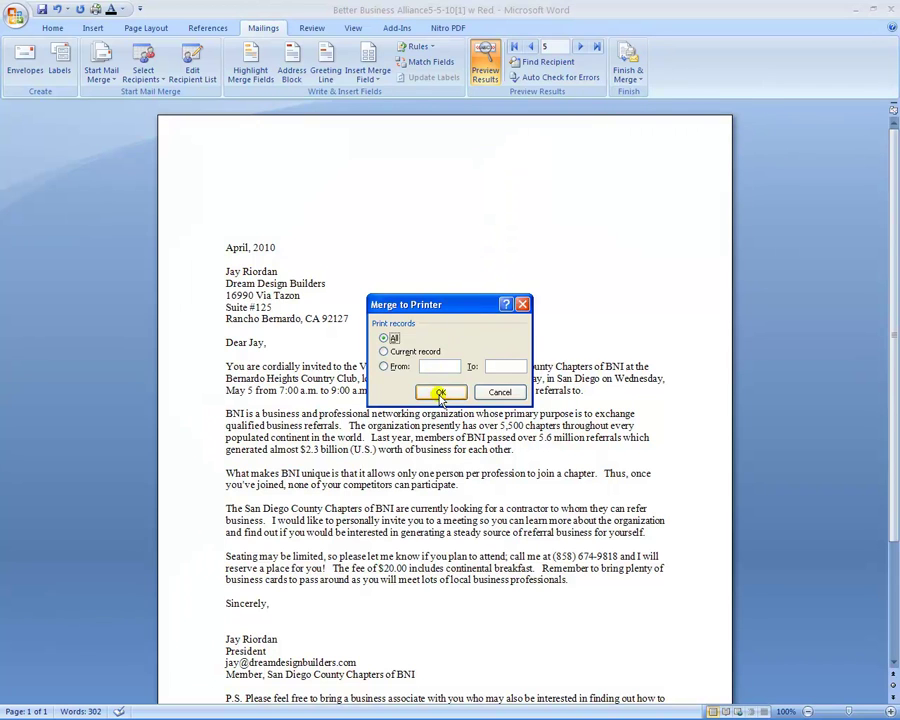
left_click(441, 392)
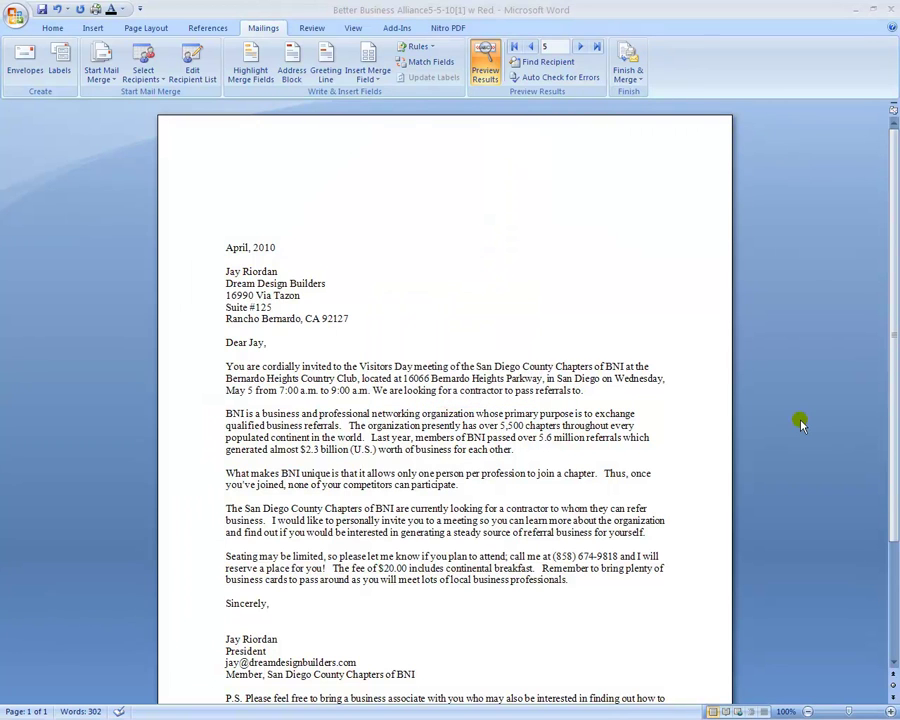